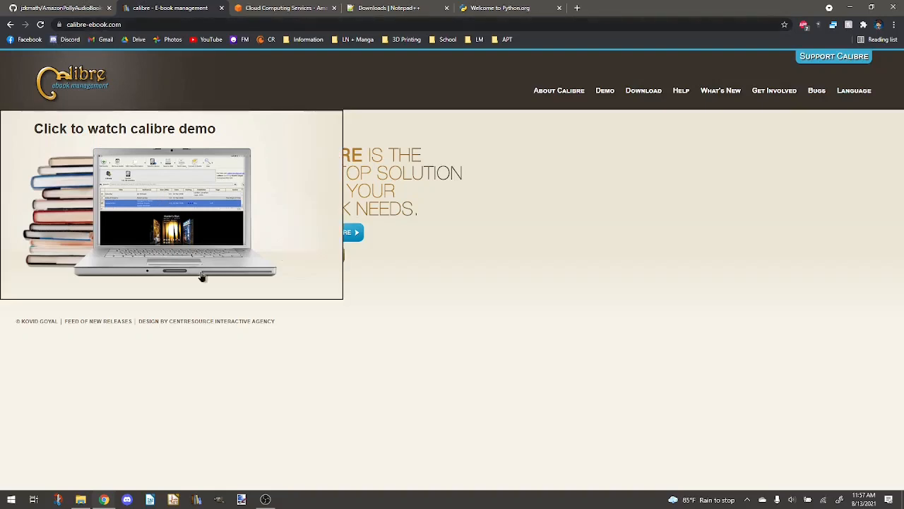
Download the calibre 5.25.0 Windows .msi installer from the calibre website
left_click(355, 233)
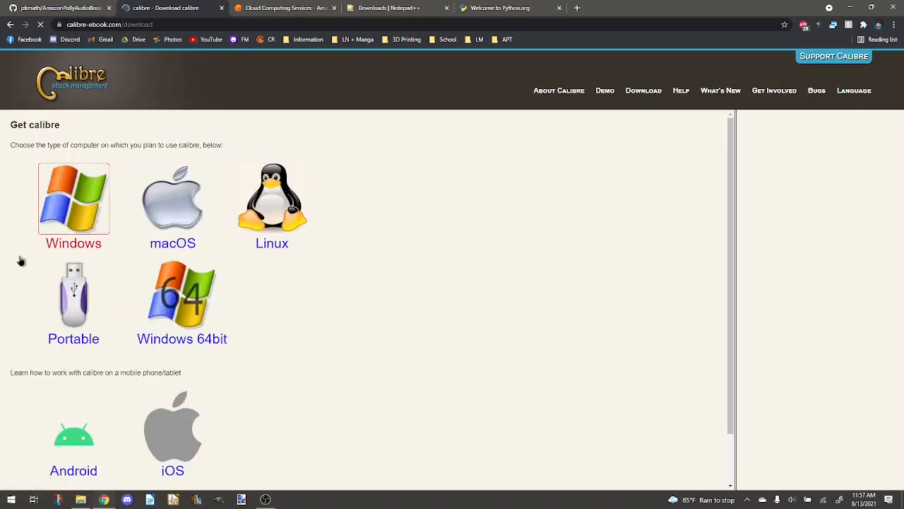
left_click(61, 216)
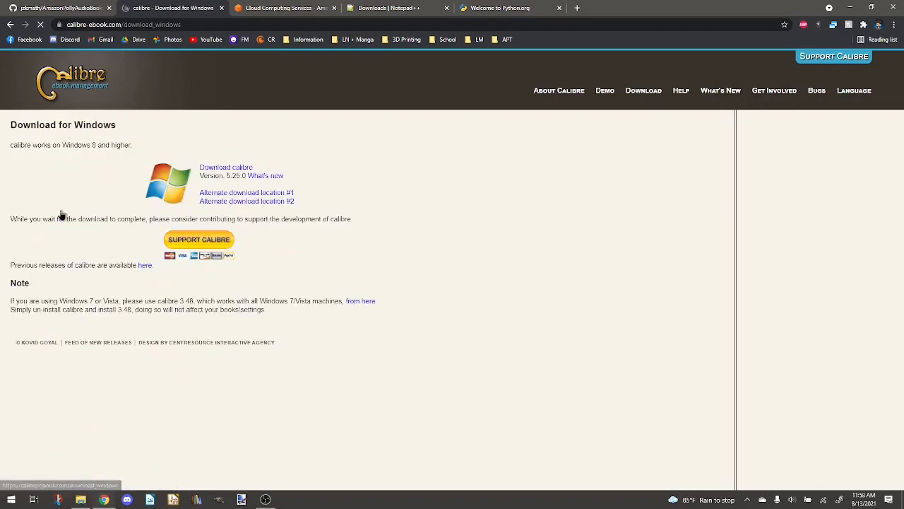
left_click(231, 174)
Run calibre-5.25.0.msi from Downloads, accept the license terms and complete the installation
left_click(80, 499)
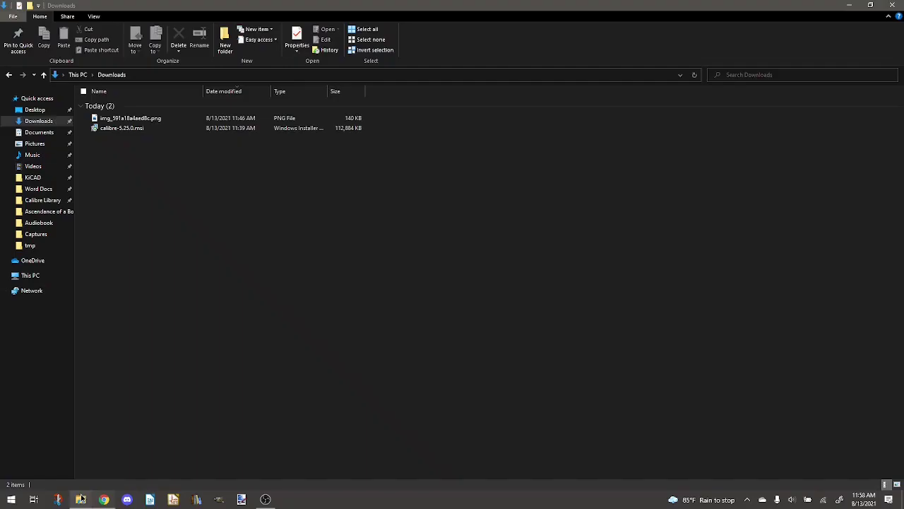
left_click(120, 132)
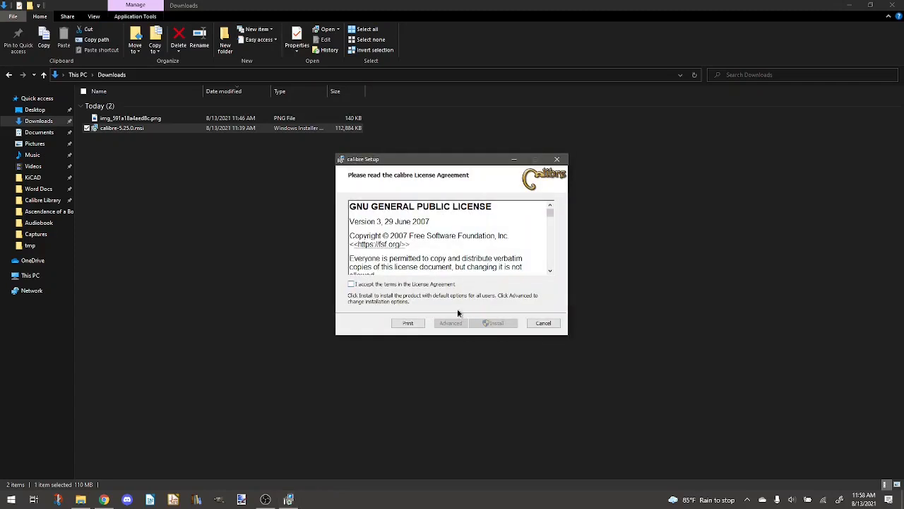
left_click(374, 285)
left_click(494, 323)
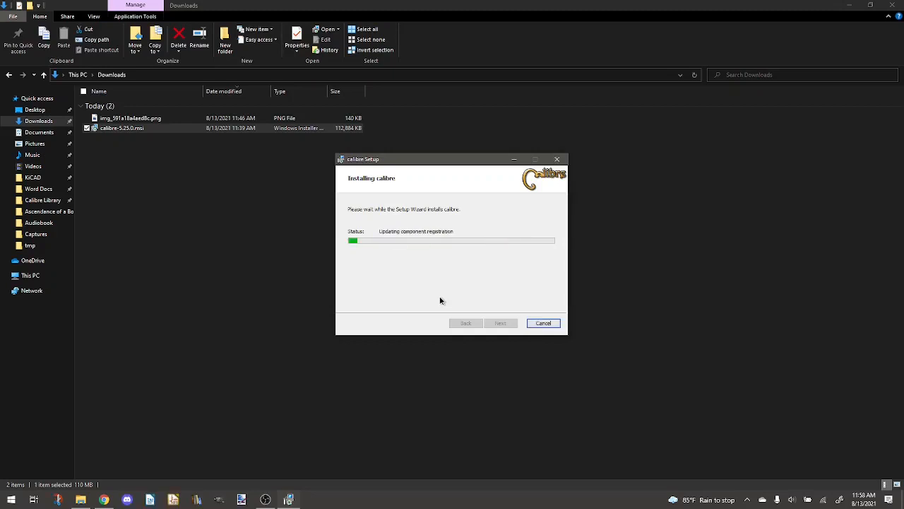
left_click(496, 324)
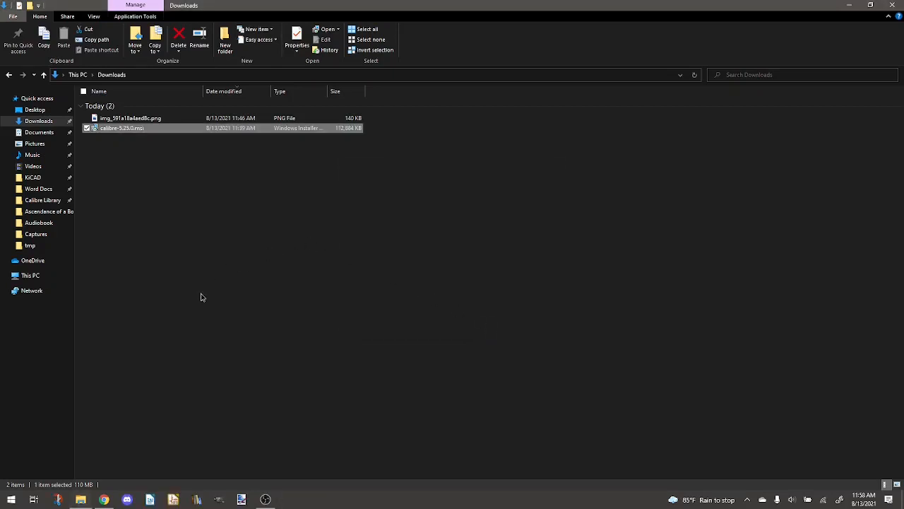
Return to Chrome, close the calibre tab and switch to the Notepad++ downloads tab
left_click(103, 499)
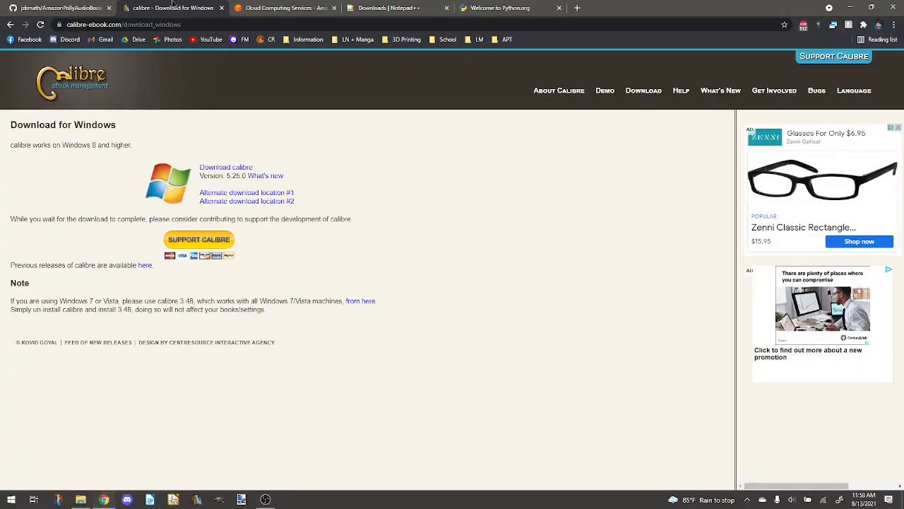
left_click(221, 7)
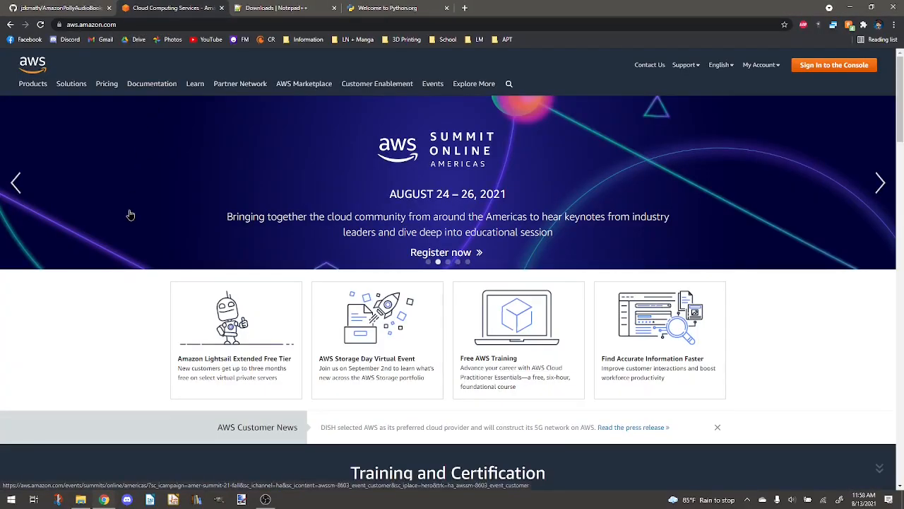
left_click(276, 8)
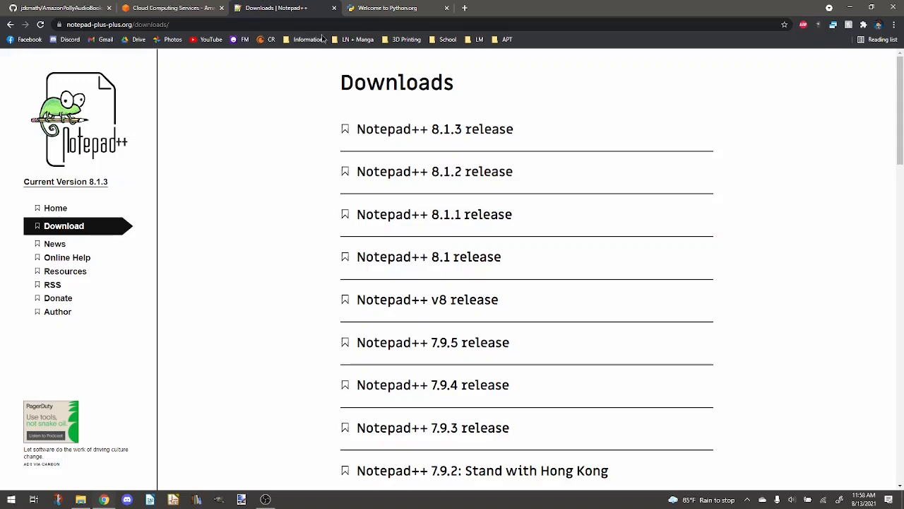
Close the Notepad++ tab, view Python Releases for Windows on python.org, then return to Downloads
left_click(335, 8)
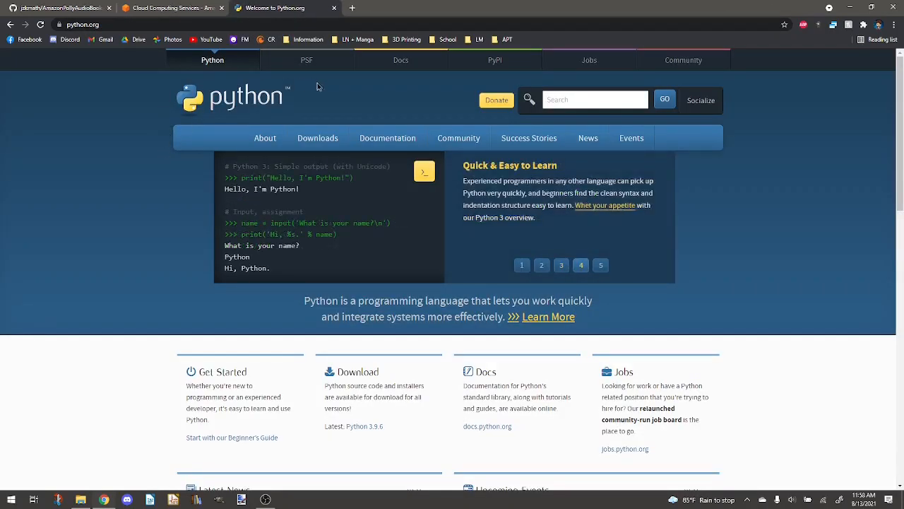
left_click(318, 144)
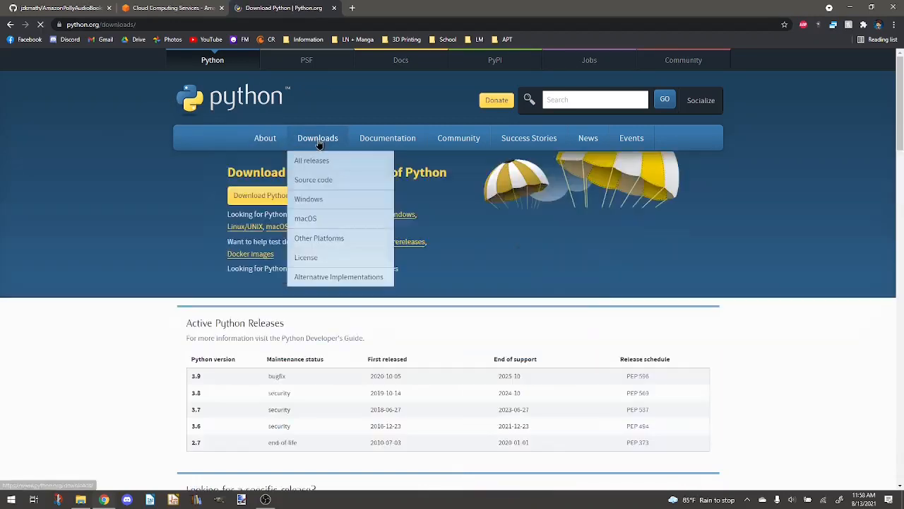
left_click(312, 205)
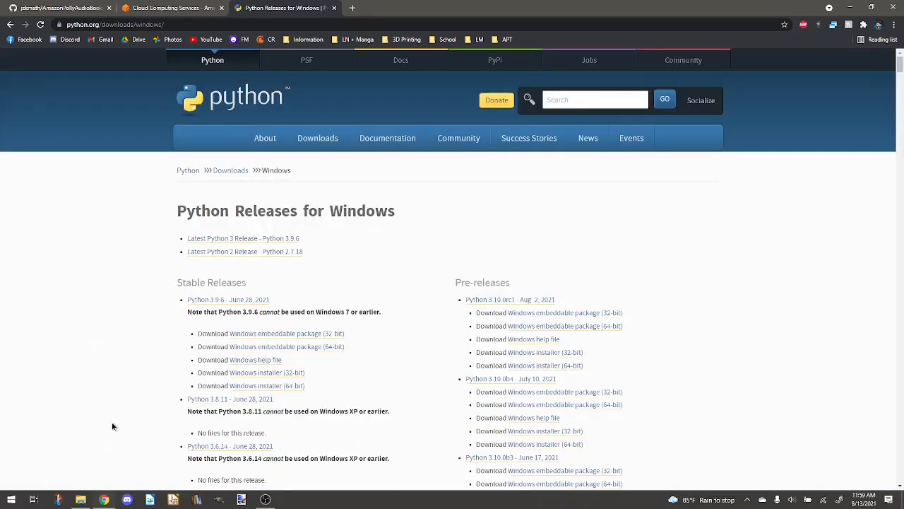
left_click(80, 500)
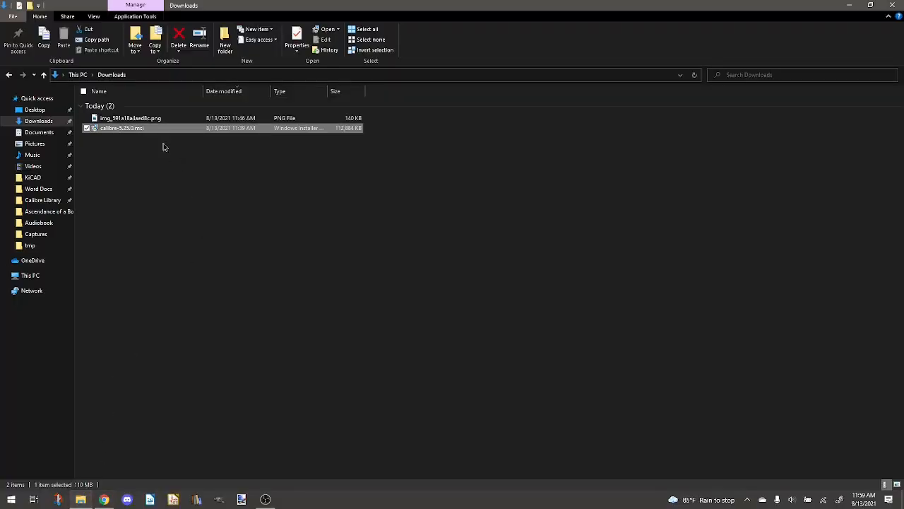
View the Python installer screenshot png in Photos, then close it
double_click(159, 119)
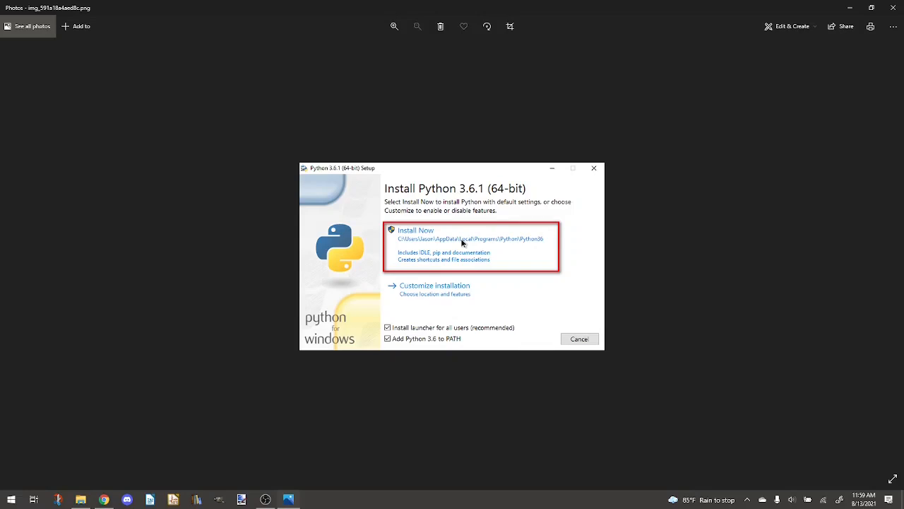
left_click(893, 7)
Switch to the AWS tab, close the python.org tab and sign in to the AWS console
left_click(103, 500)
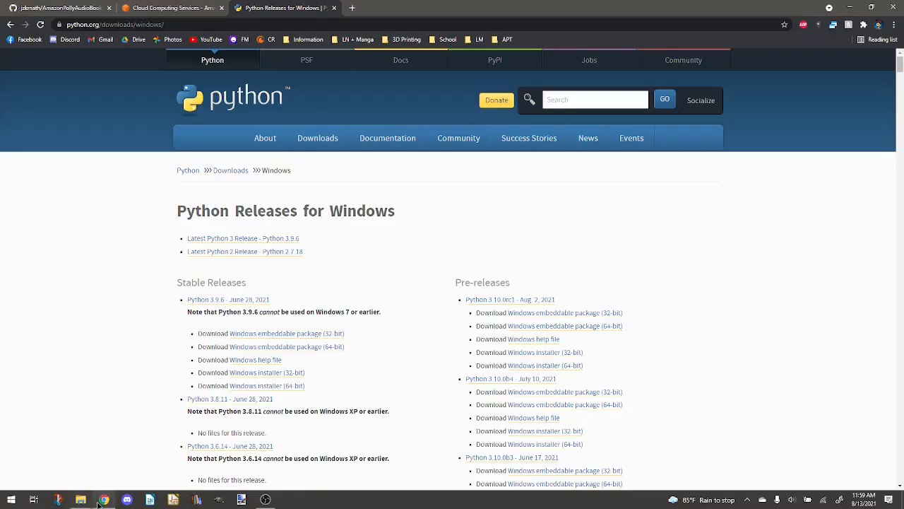
left_click(161, 9)
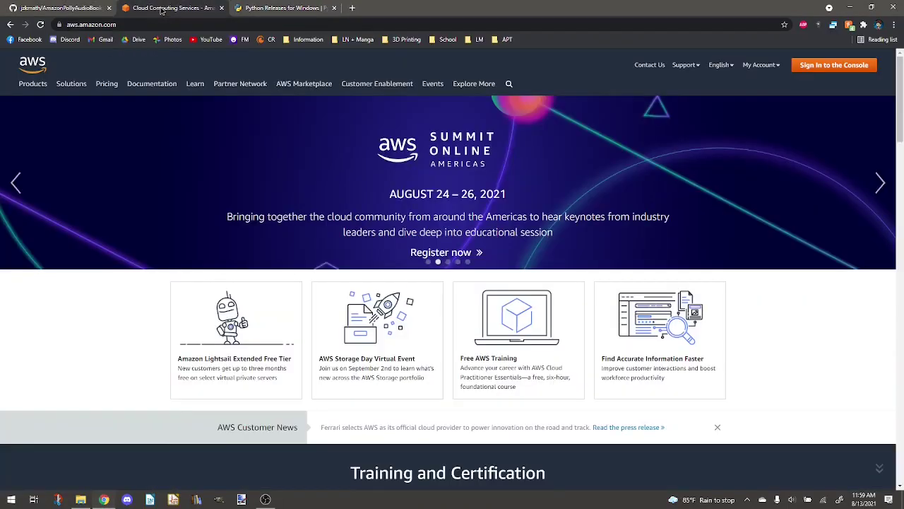
left_click(333, 7)
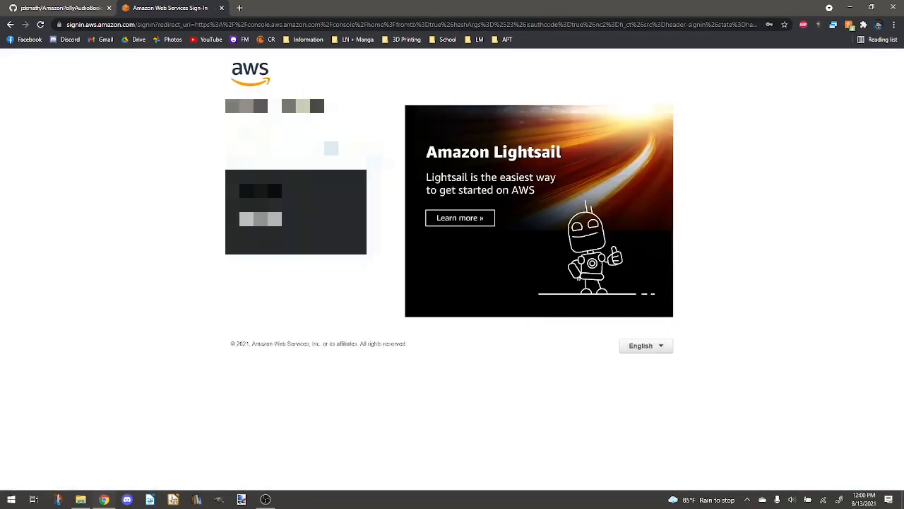
key("Return")
key("Return")
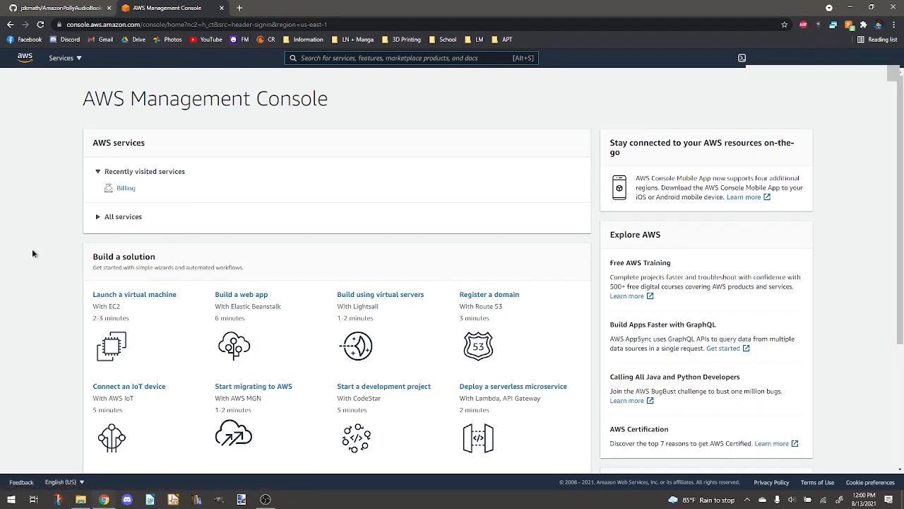
Search the console services for IAM and open the IAM service
left_click(69, 61)
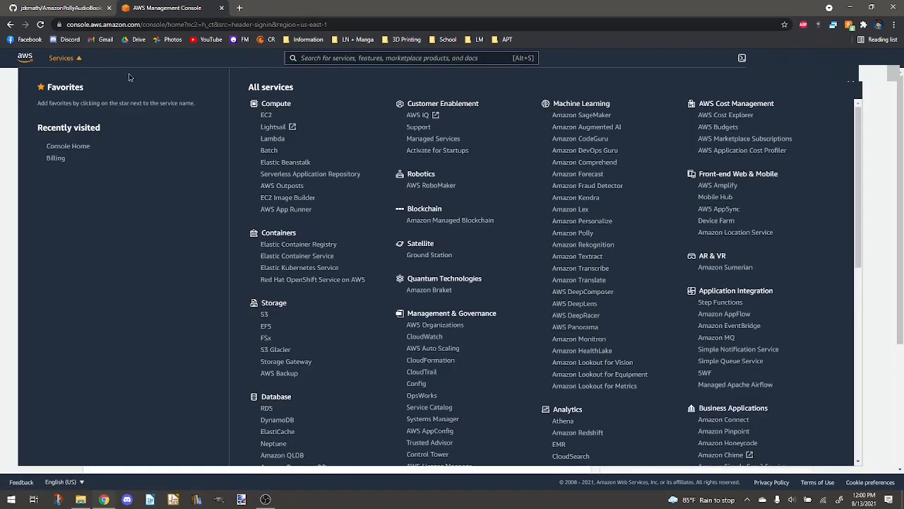
left_click(329, 59)
type("IA")
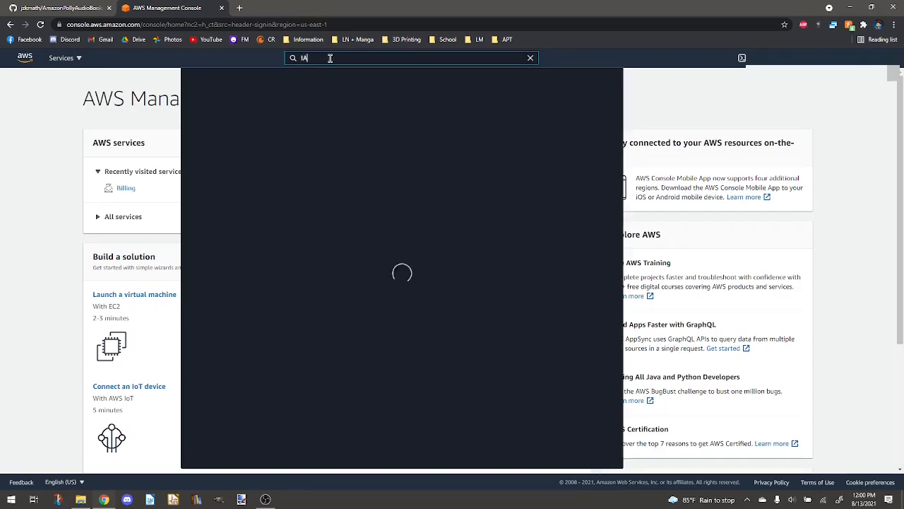
type("M")
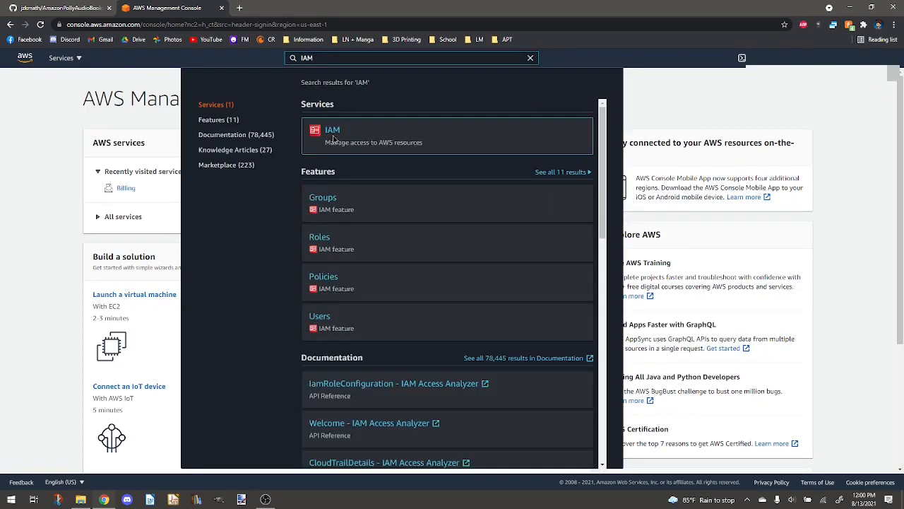
left_click(333, 132)
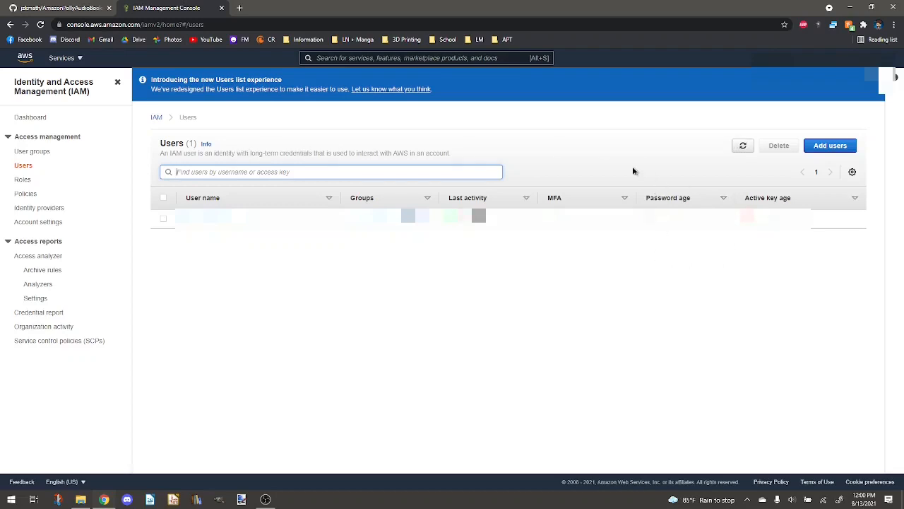
Start a new IAM user named for the tutorial with programmatic access and continue to permissions
left_click(843, 145)
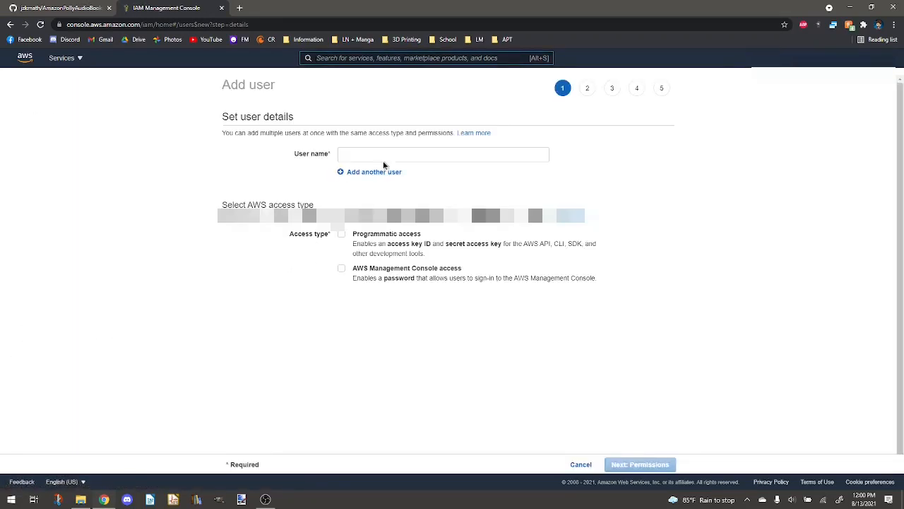
left_click(381, 153)
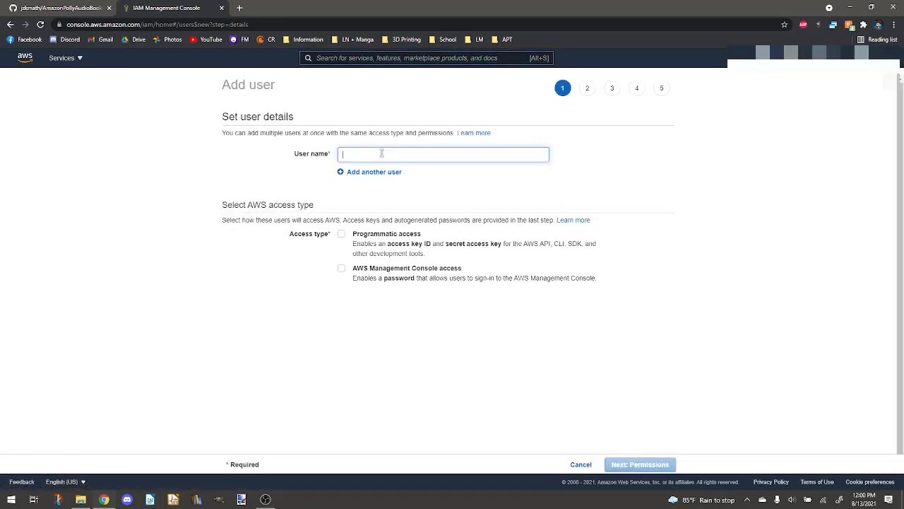
type("tutorial")
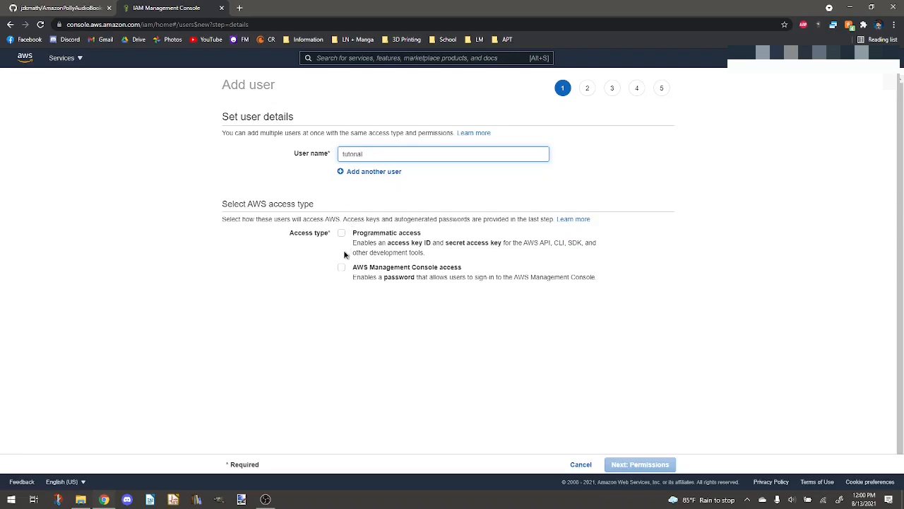
left_click(341, 235)
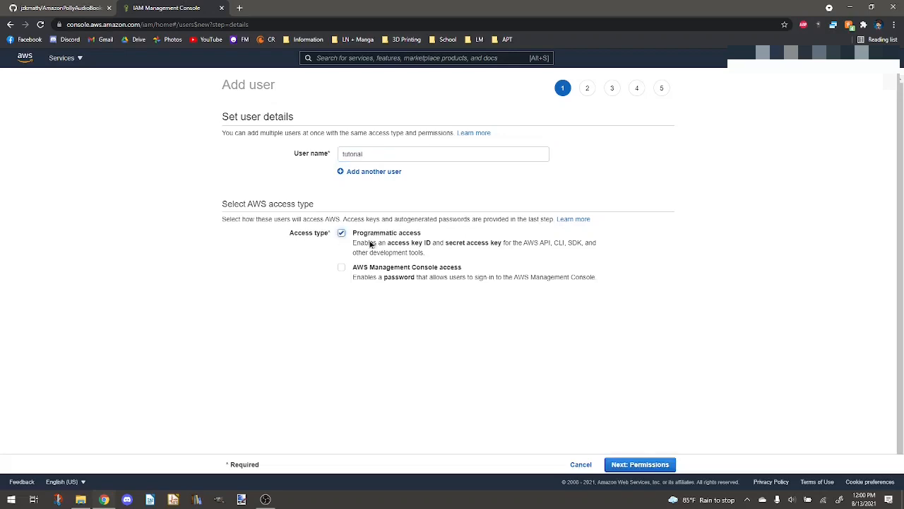
left_click(640, 464)
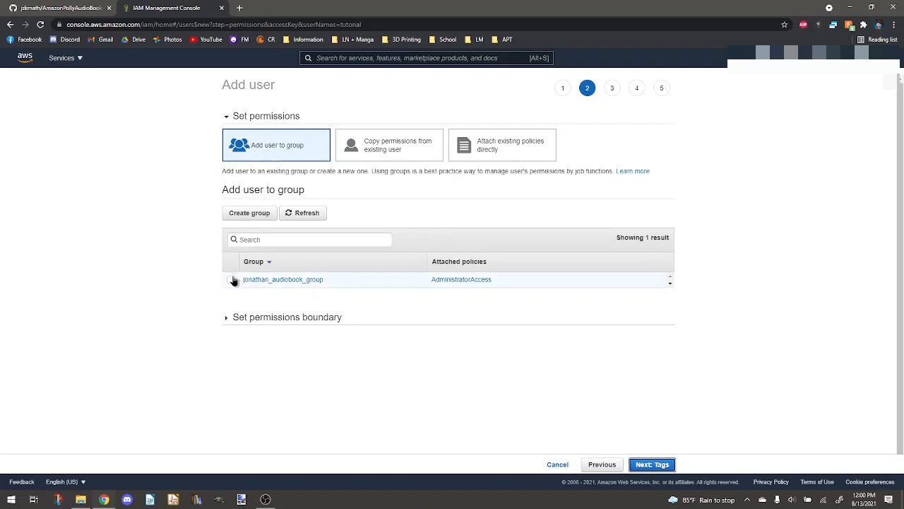
Create a group with AdministratorAccess and add the tutorial user to jonathan_audiobook_group
left_click(247, 214)
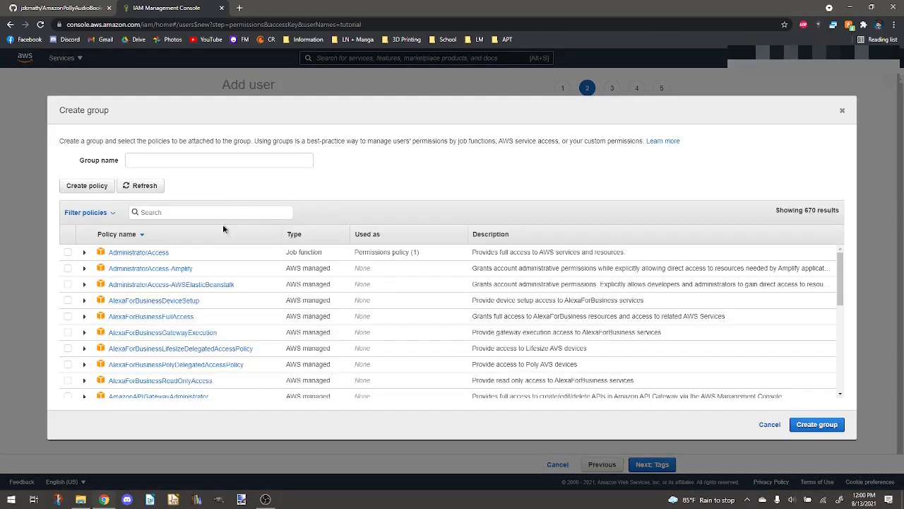
left_click(67, 252)
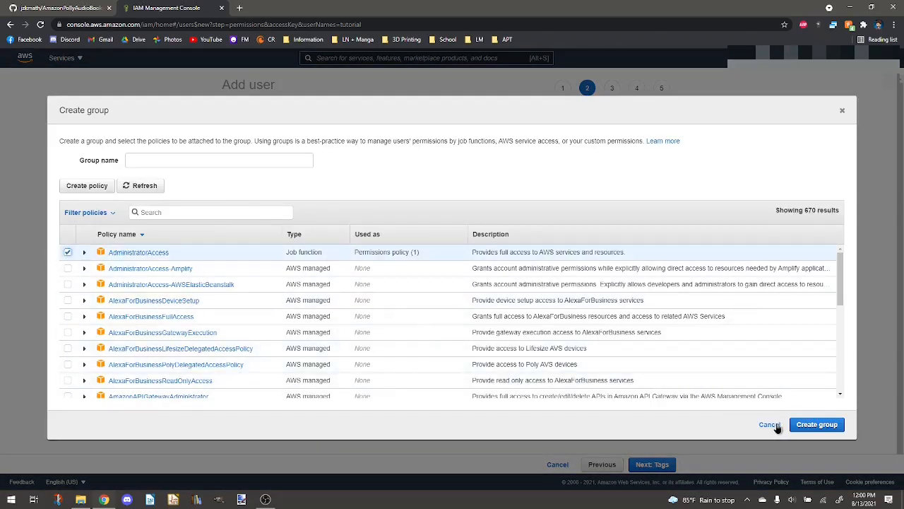
left_click(800, 426)
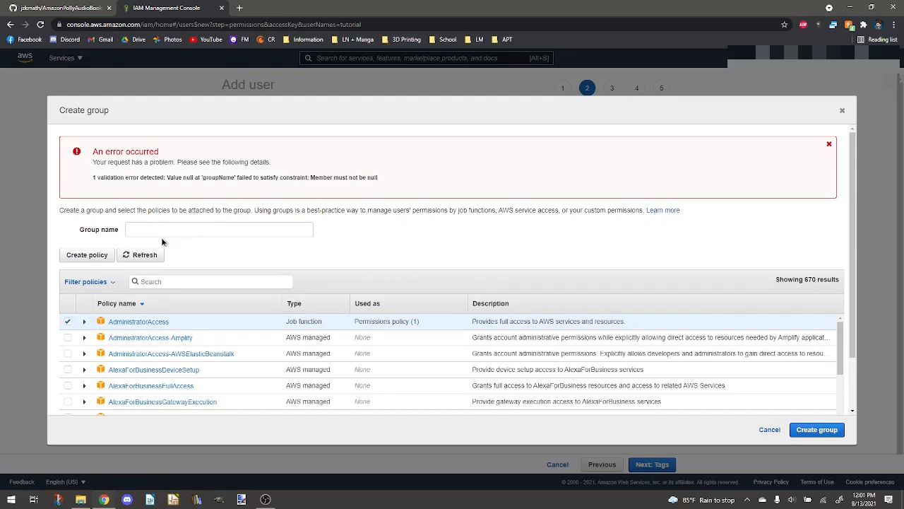
left_click(842, 110)
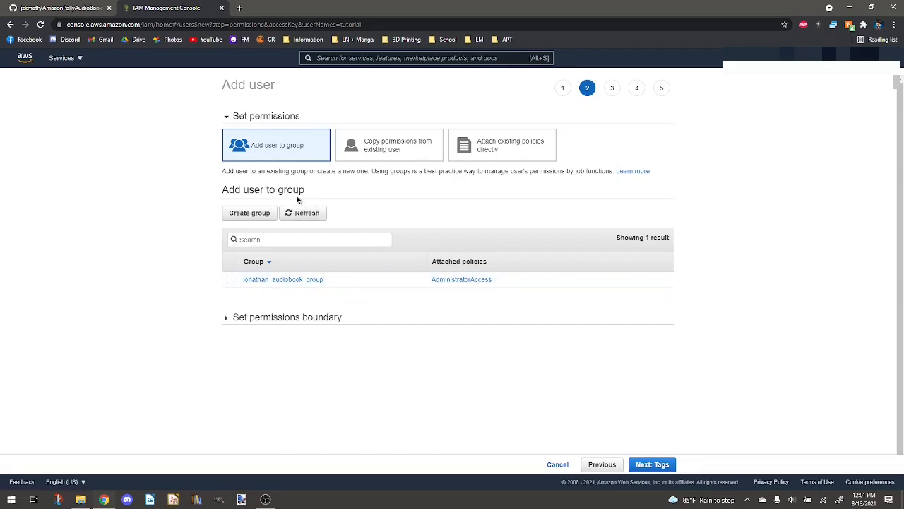
left_click(231, 280)
Skip tags, review and create the tutorial user, then download its credentials .csv
left_click(648, 464)
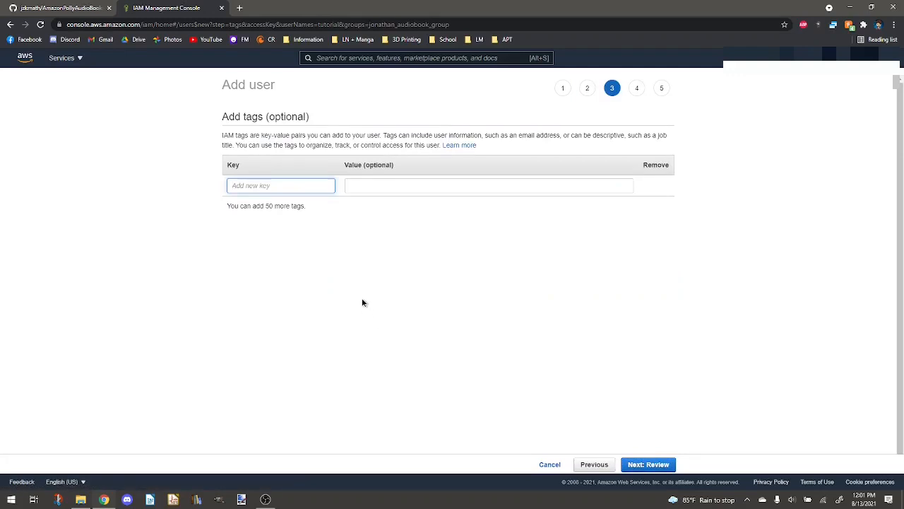
left_click(651, 463)
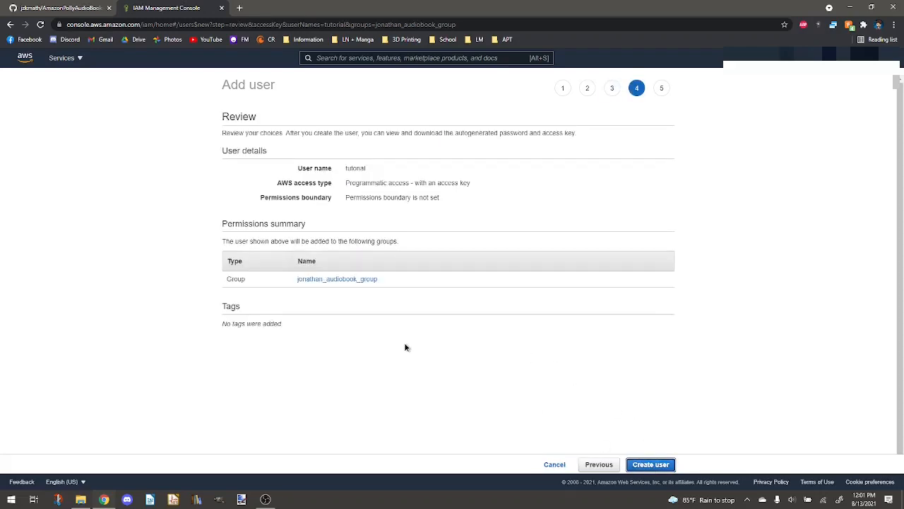
left_click(654, 465)
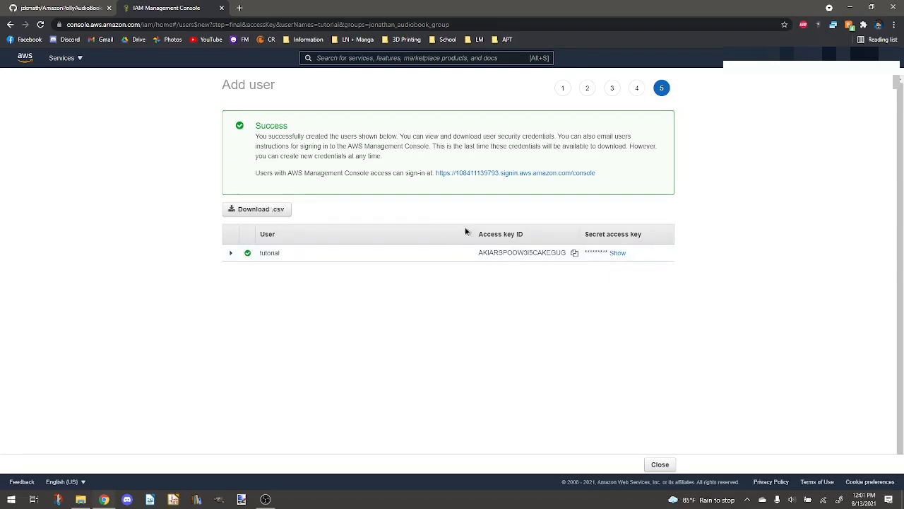
left_click(271, 211)
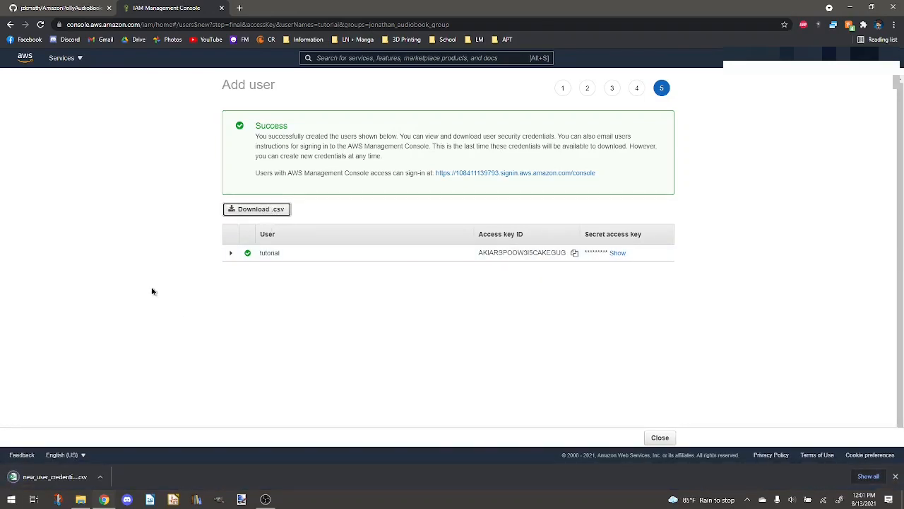
Close the IAM console tab, read through amazonpolly.py on GitHub, then return to the repository page
left_click(222, 7)
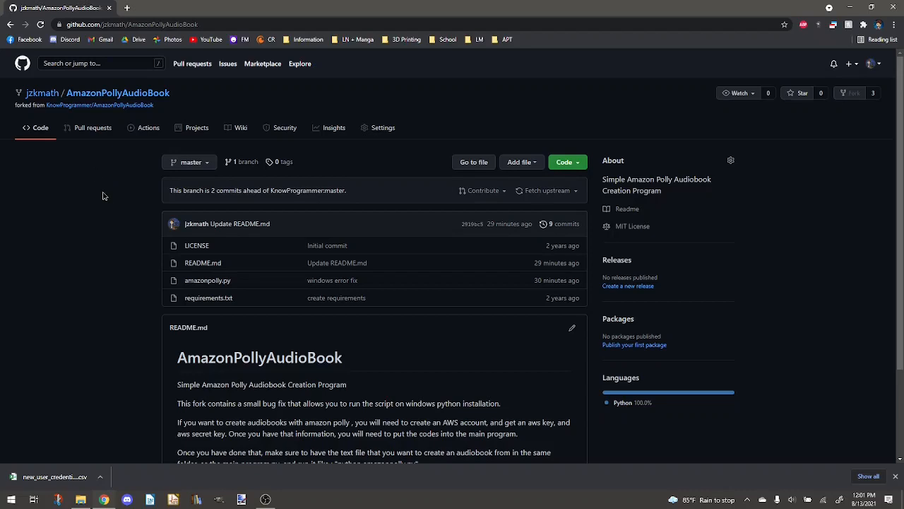
scroll(40, 164, "down", 3)
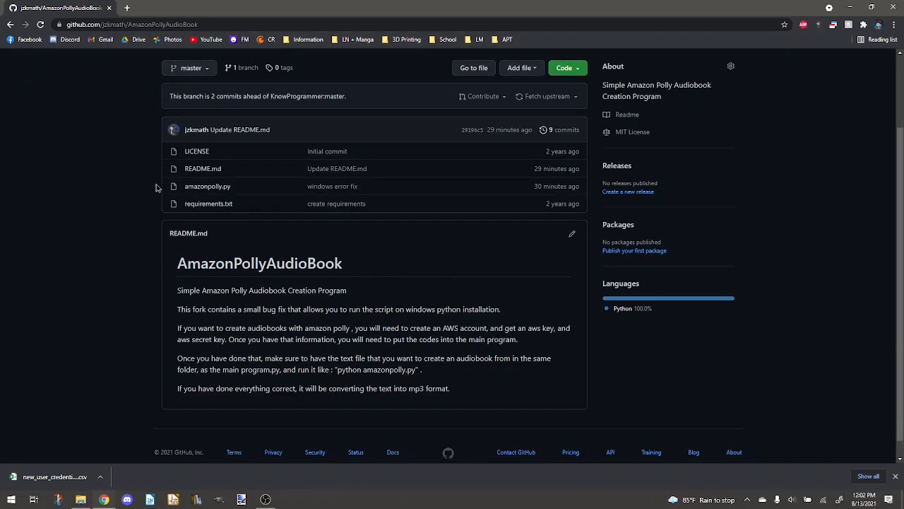
scroll(160, 189, "up", 3)
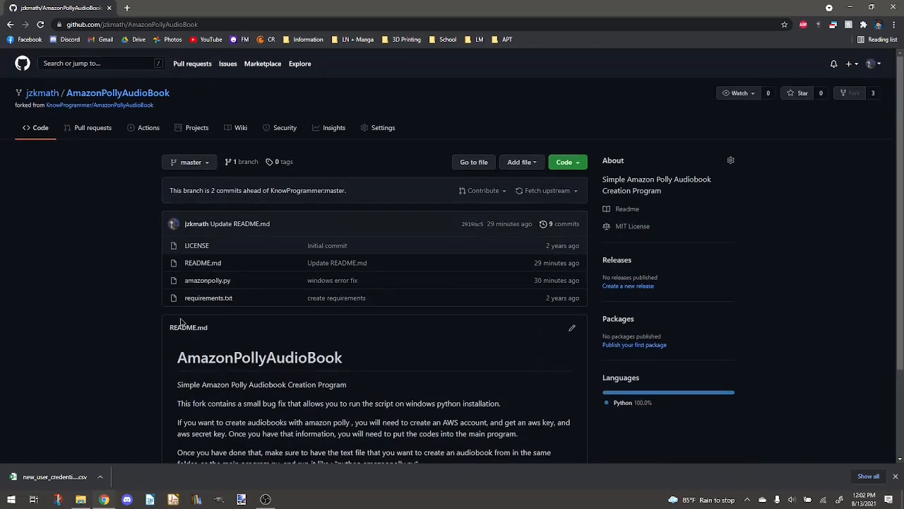
left_click(198, 281)
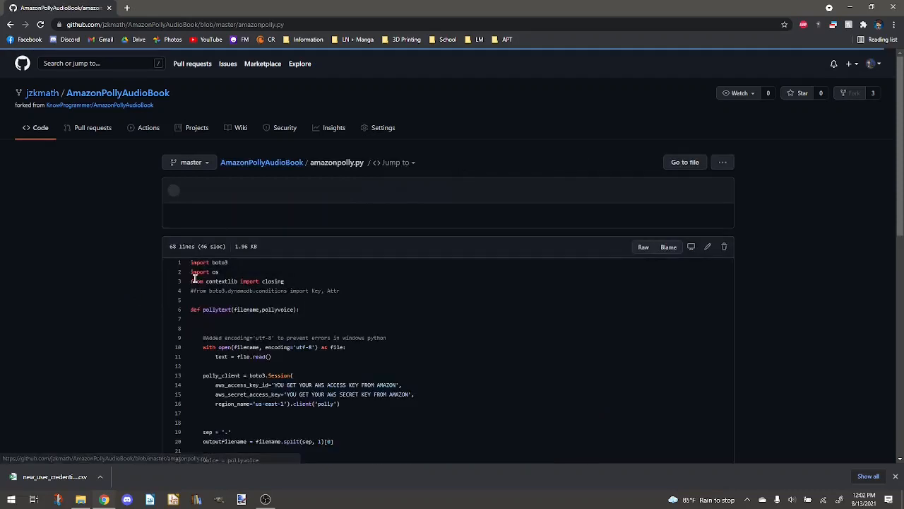
scroll(195, 279, "down", 2)
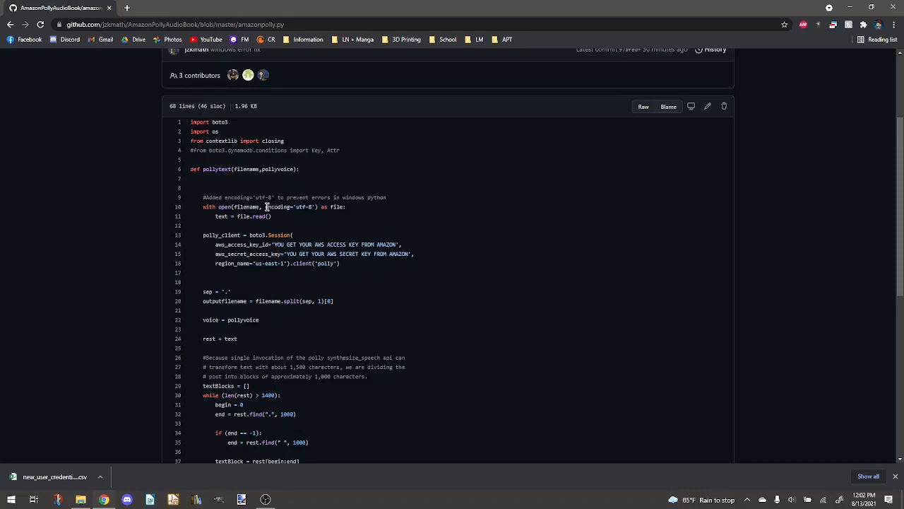
scroll(268, 205, "up", 2)
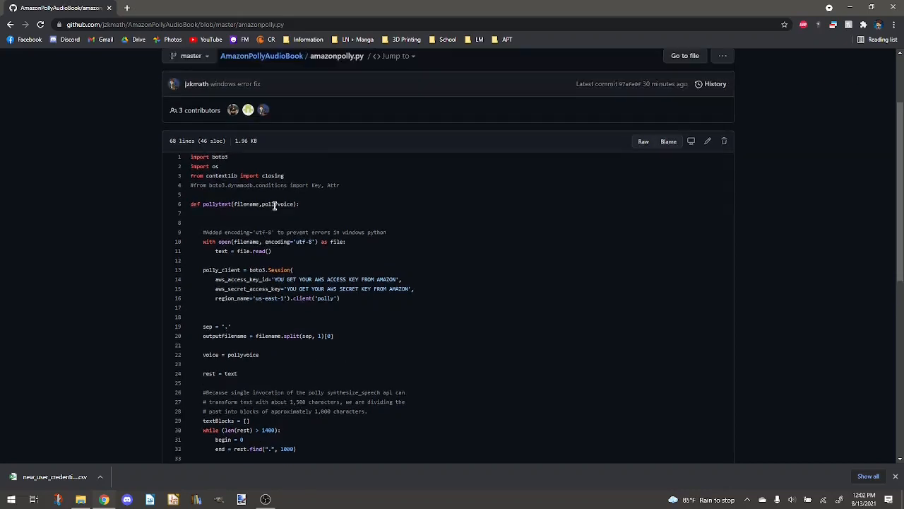
left_click(116, 93)
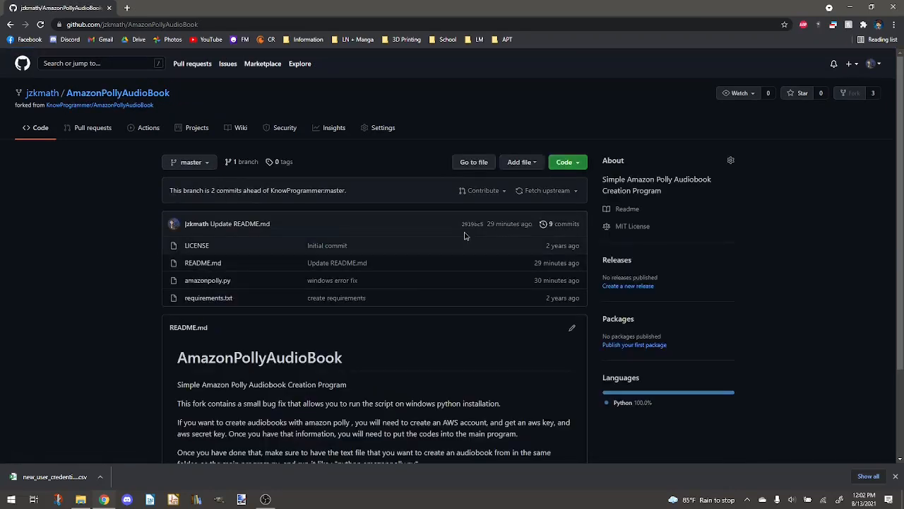
Download the AmazonPollyAudioBook repository as a ZIP and switch to File Explorer's Downloads folder
left_click(566, 163)
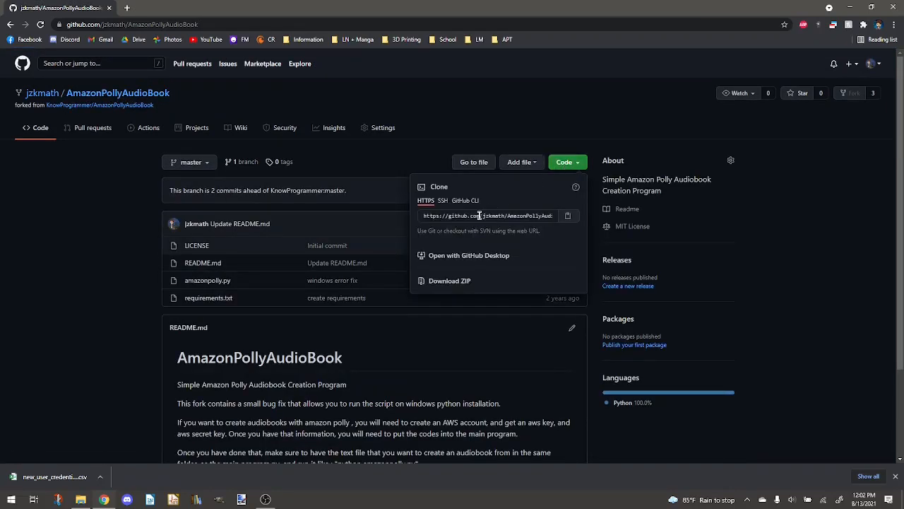
left_click(452, 281)
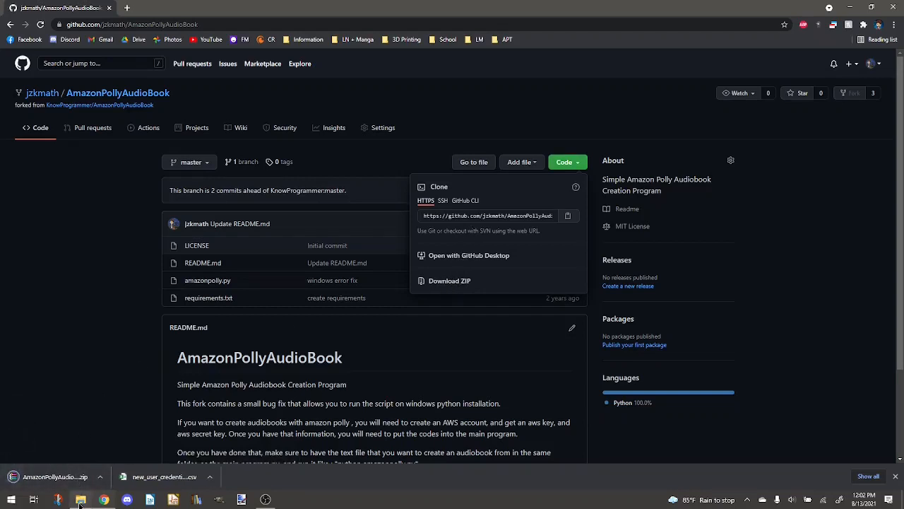
left_click(80, 499)
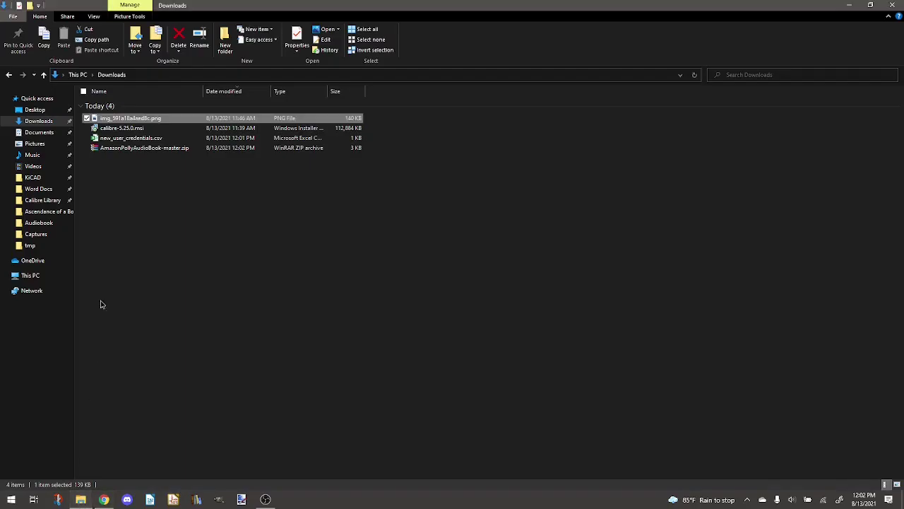
Extract AmazonPollyAudioBook-master.zip into its own folder in Downloads
left_click(127, 153)
double_click(125, 149)
right_click(125, 150)
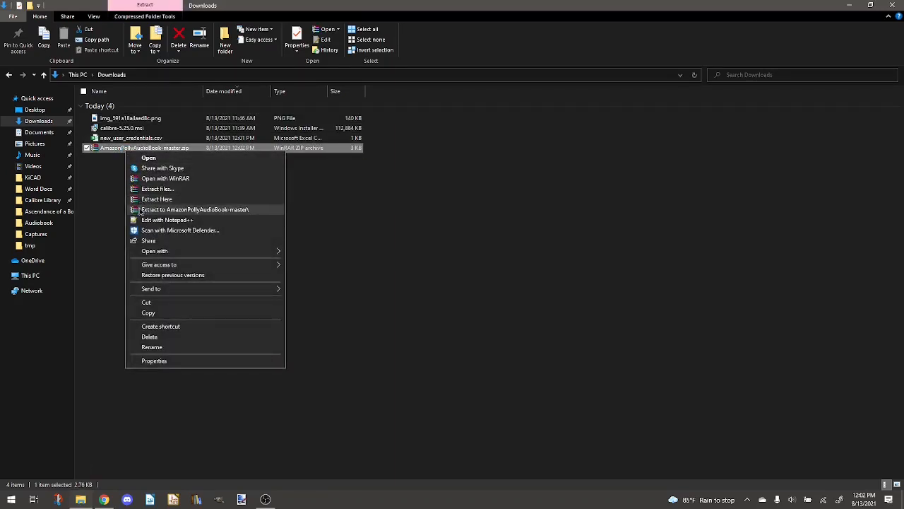
left_click(137, 210)
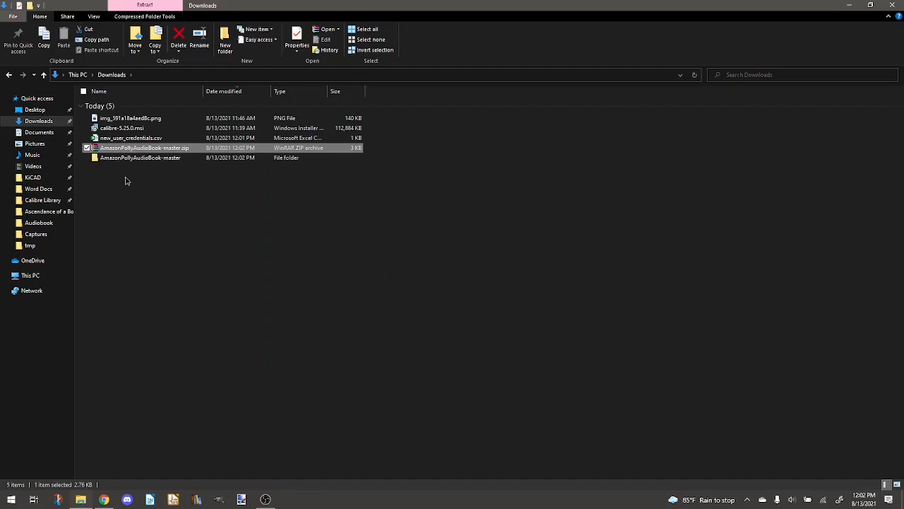
Create a new folder named AB in Downloads
right_click(128, 190)
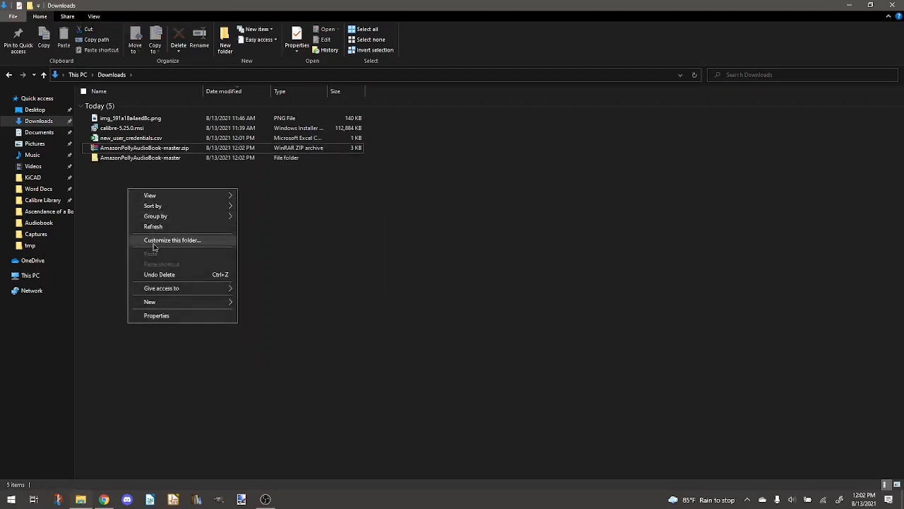
mouse_move(182, 302)
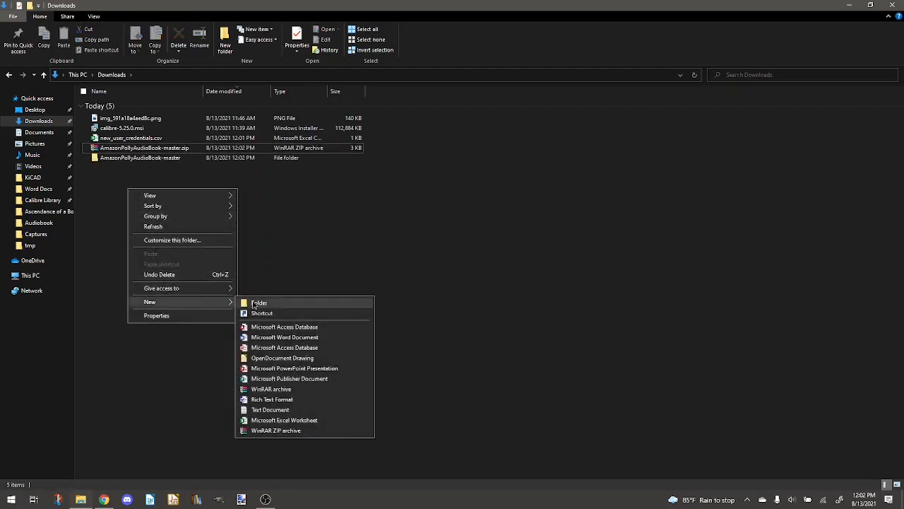
left_click(261, 305)
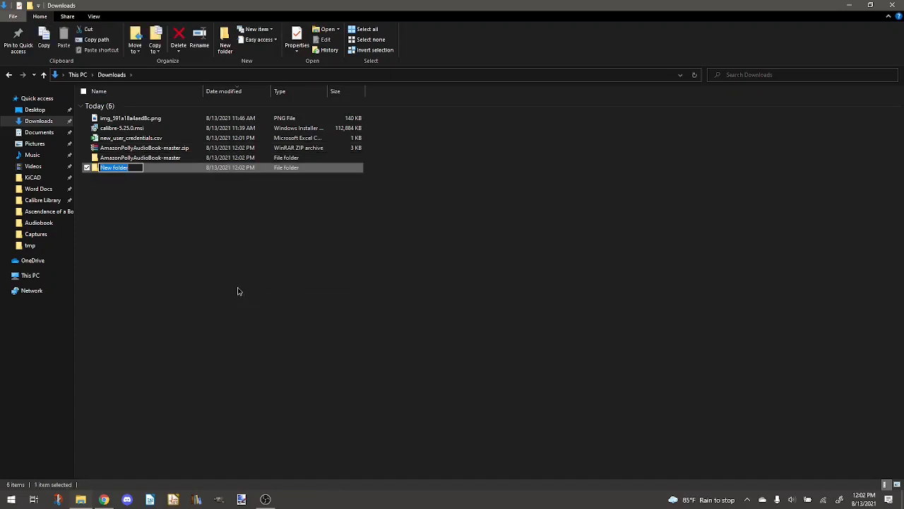
type("AB")
key("Return")
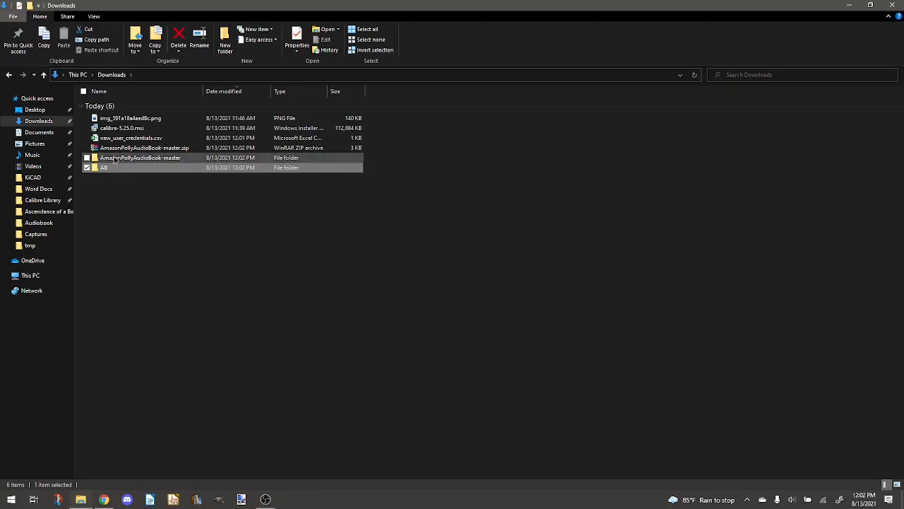
Copy amazonpolly.py from the extracted repository folder into Downloads\AB
double_click(113, 158)
double_click(114, 106)
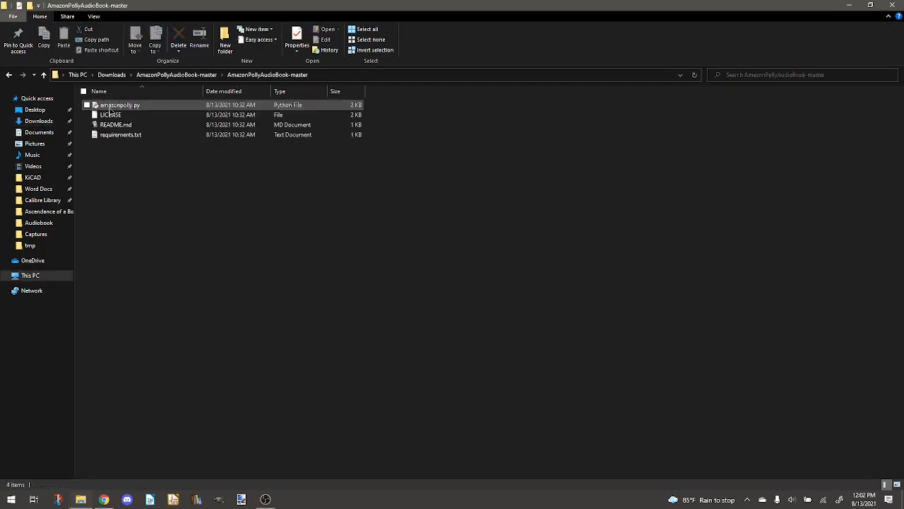
right_click(117, 105)
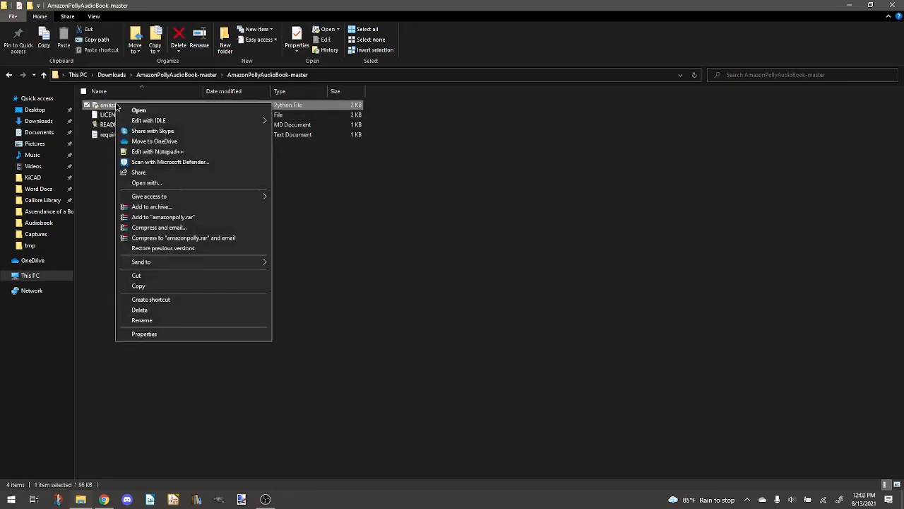
left_click(137, 286)
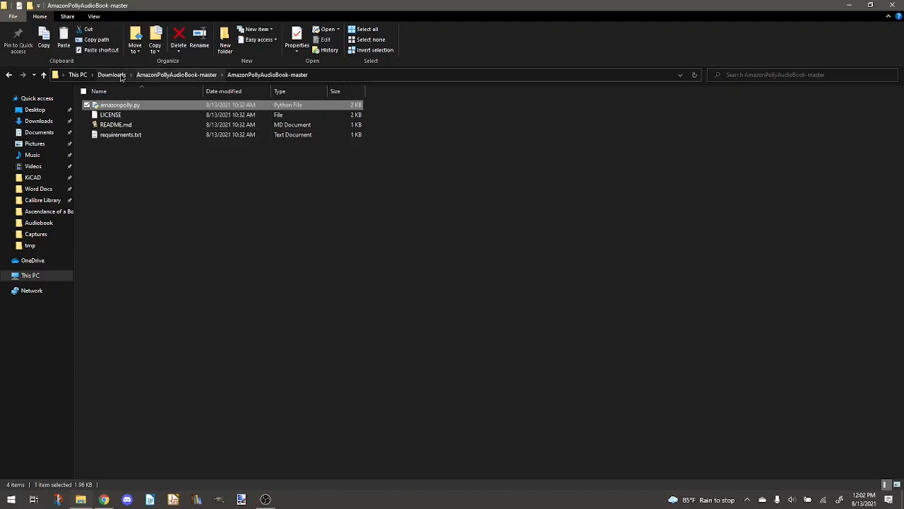
left_click(112, 74)
double_click(111, 159)
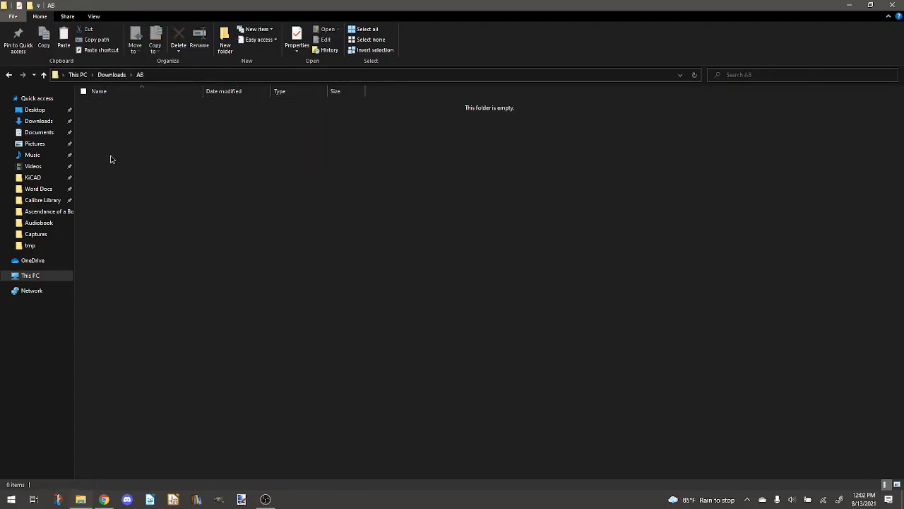
right_click(110, 157)
left_click(133, 221)
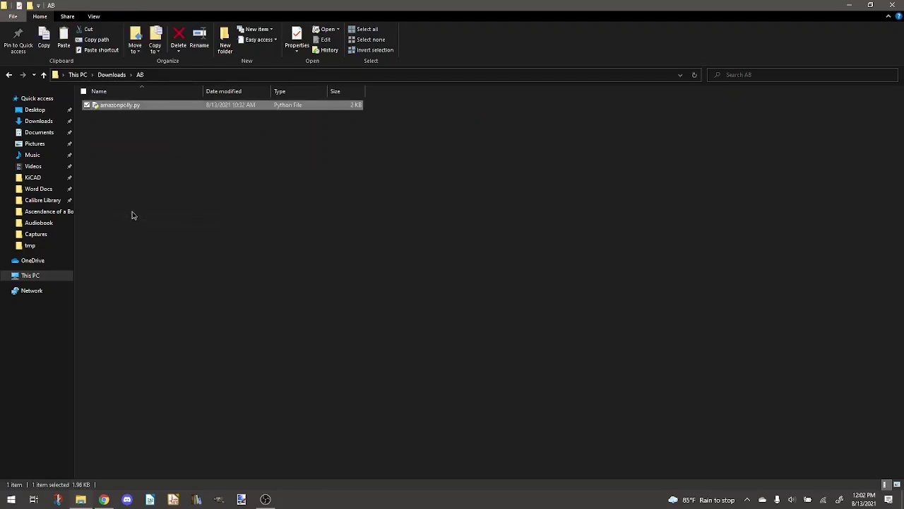
Create an empty tmp folder beside amazonpolly.py in AB, then launch calibre
left_click(123, 148)
right_click(124, 144)
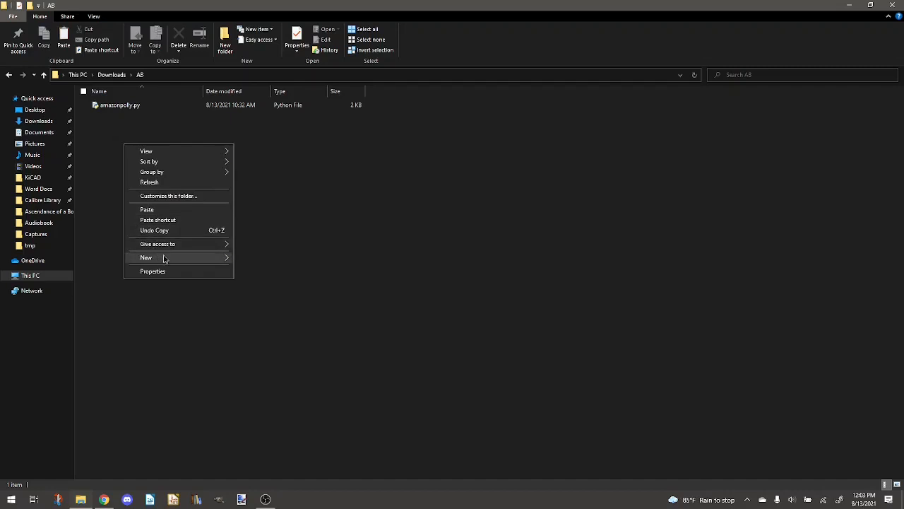
mouse_move(147, 257)
left_click(254, 260)
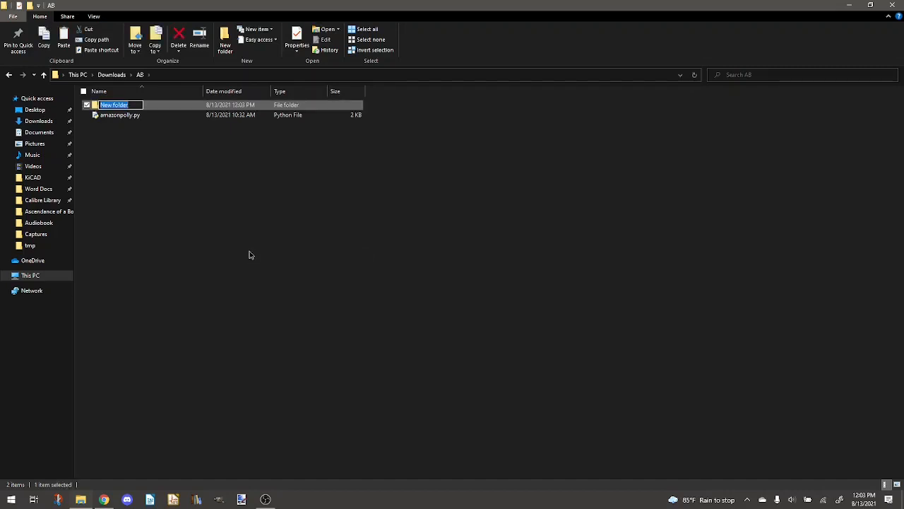
type("tmp")
key("Return")
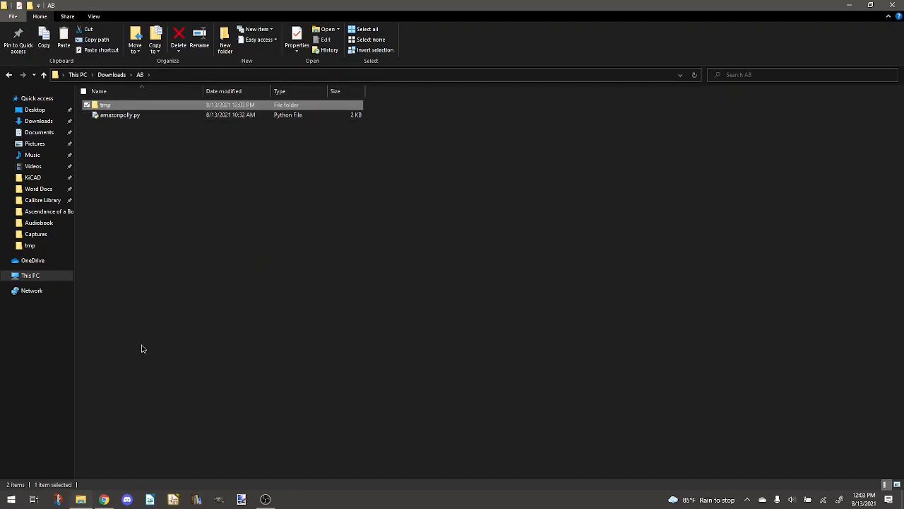
left_click(202, 503)
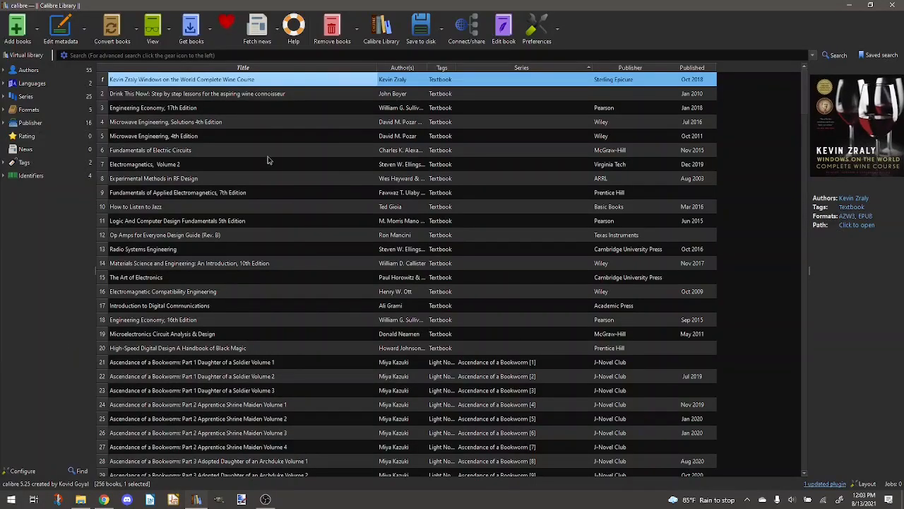
scroll(268, 159, "down", 3)
scroll(268, 170, "down", 1)
scroll(267, 179, "up", 3)
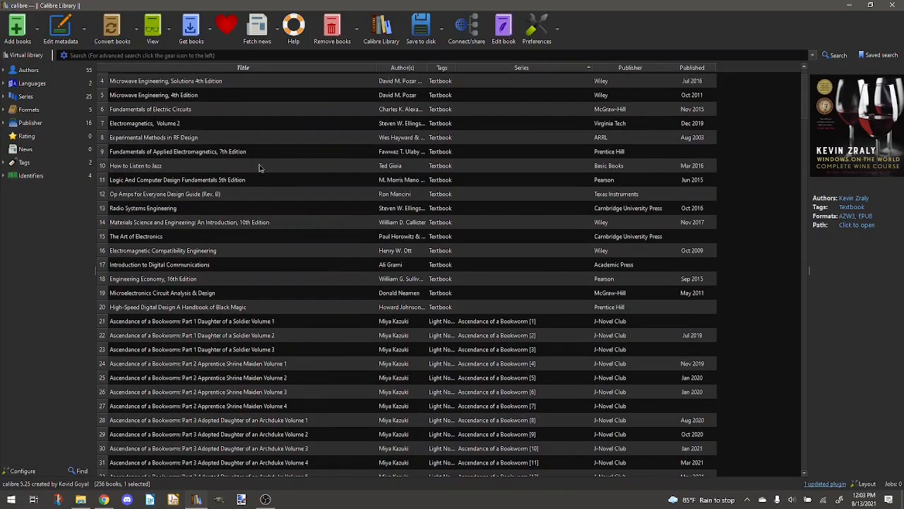
scroll(260, 168, "down", 3)
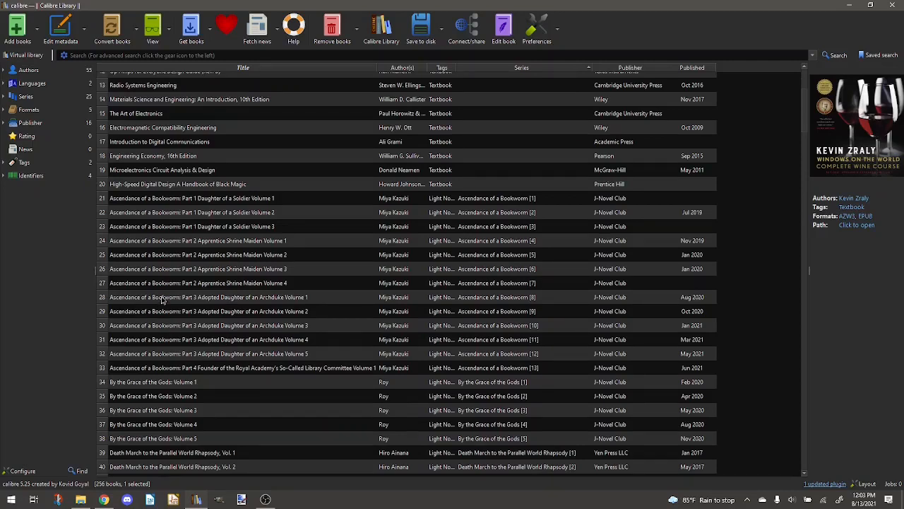
Bring up the context actions for Ascendance of a Bookworm Part 2 Volume 1 in calibre
right_click(168, 242)
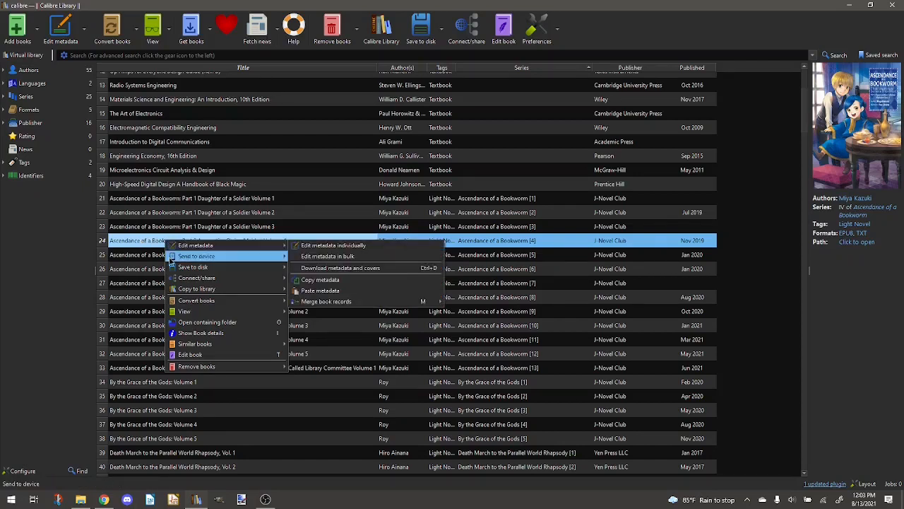
mouse_move(196, 300)
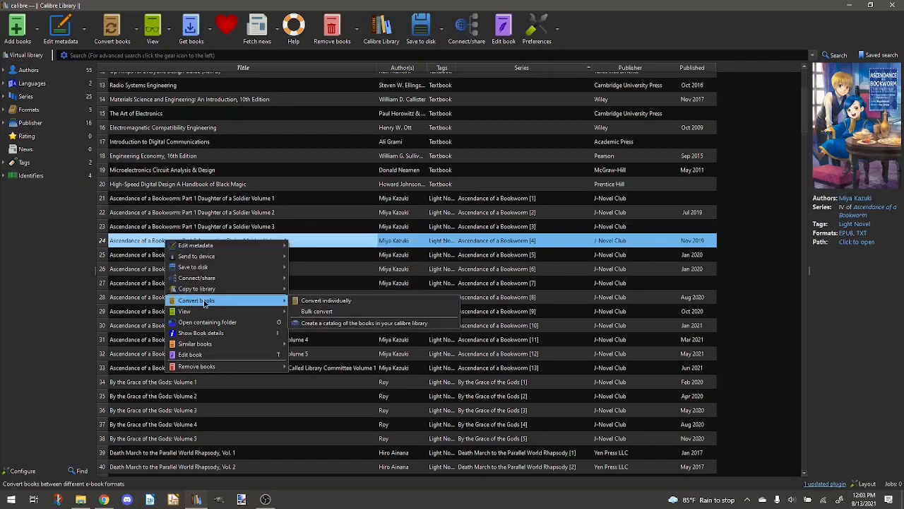
Convert Part 2 Volume 1 individually to TXT output and return to File Explorer's AB folder
left_click(308, 302)
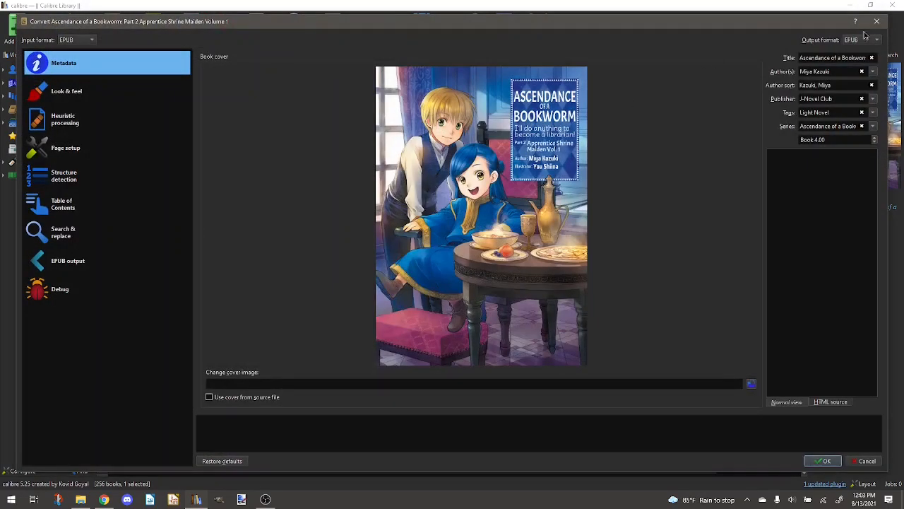
left_click(869, 40)
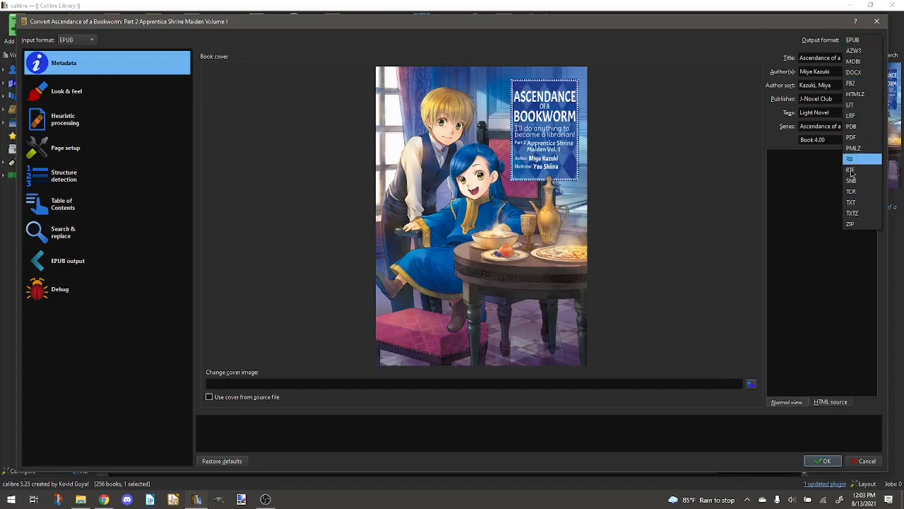
left_click(855, 202)
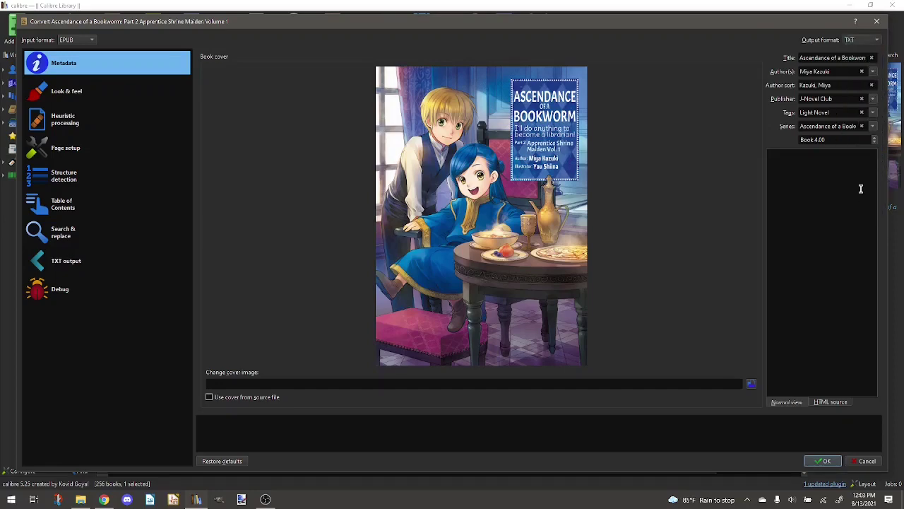
left_click(825, 462)
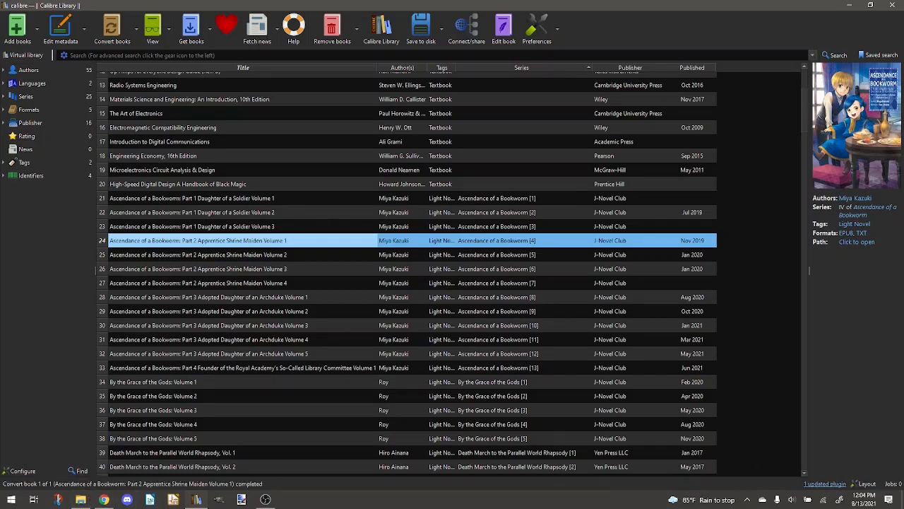
left_click(103, 500)
left_click(82, 500)
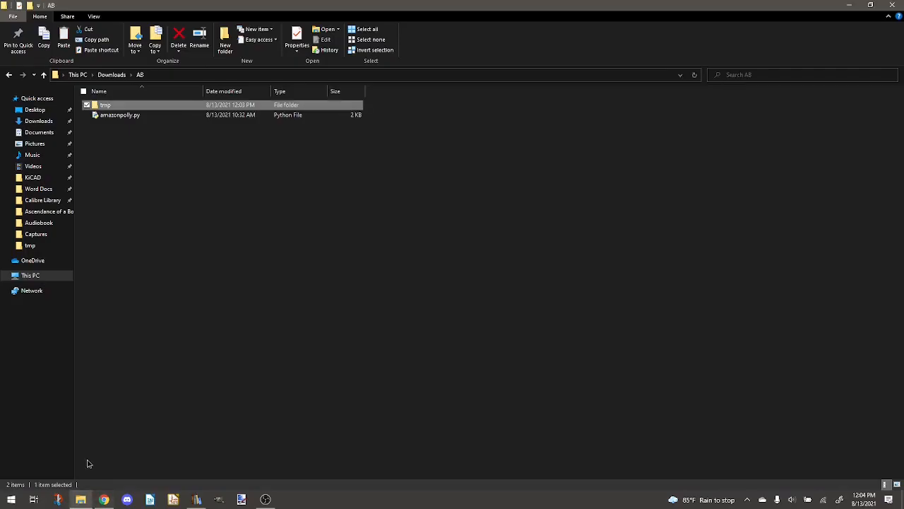
Navigate Calibre Library > Miya Kazuki > Part 2 Volume 1 and bring up actions for its .txt file
left_click(43, 200)
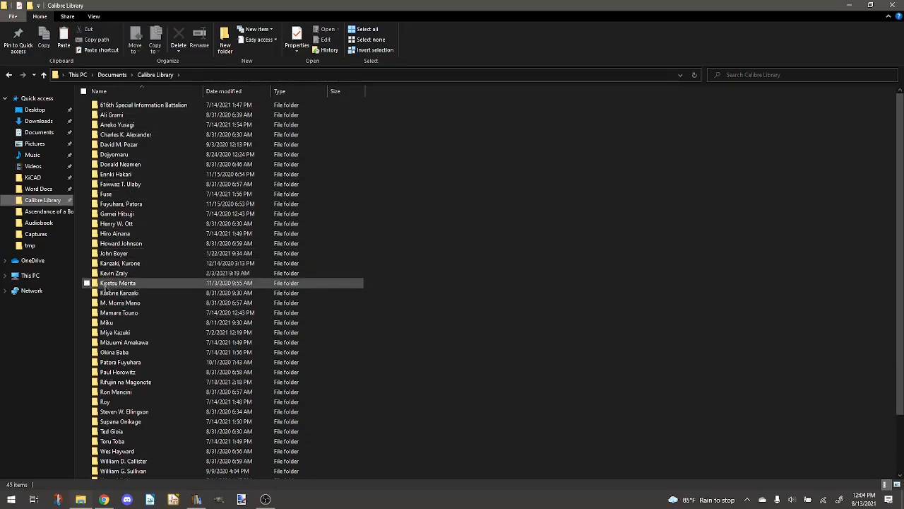
scroll(107, 269, "down", 2)
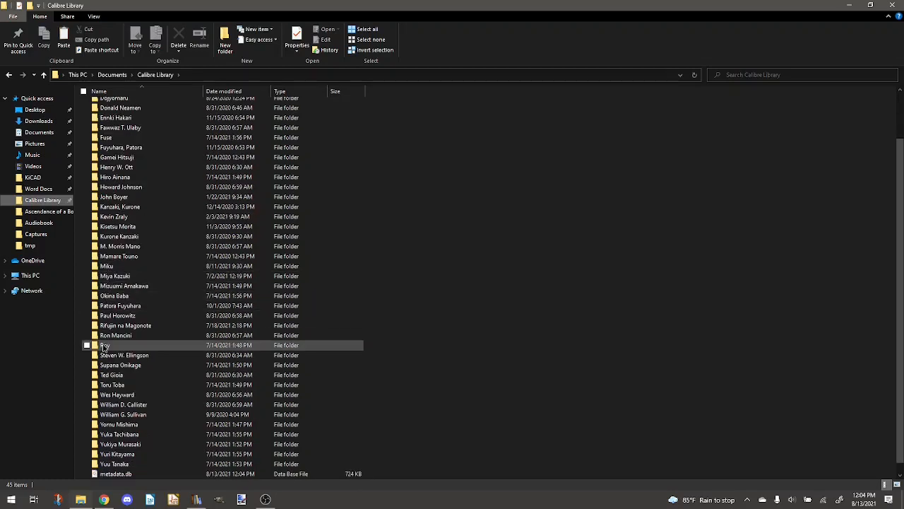
left_click(107, 281)
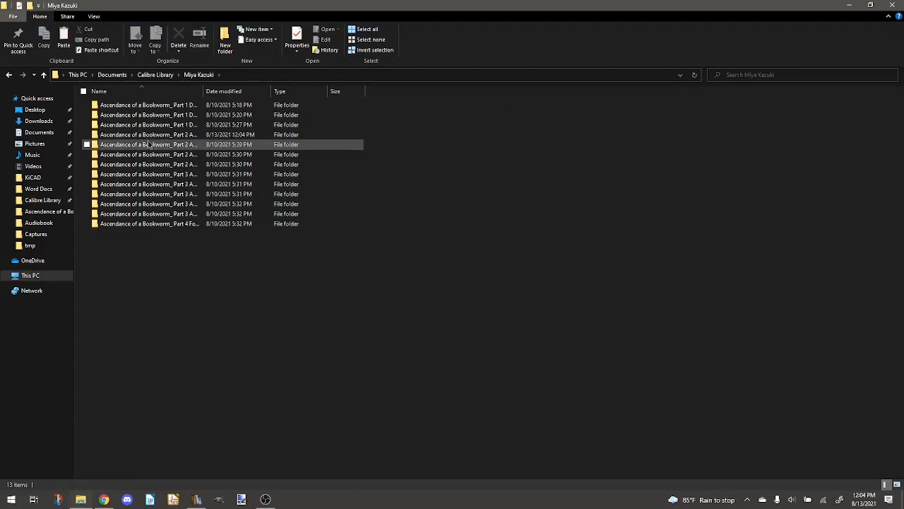
left_click(145, 114)
left_click(145, 135)
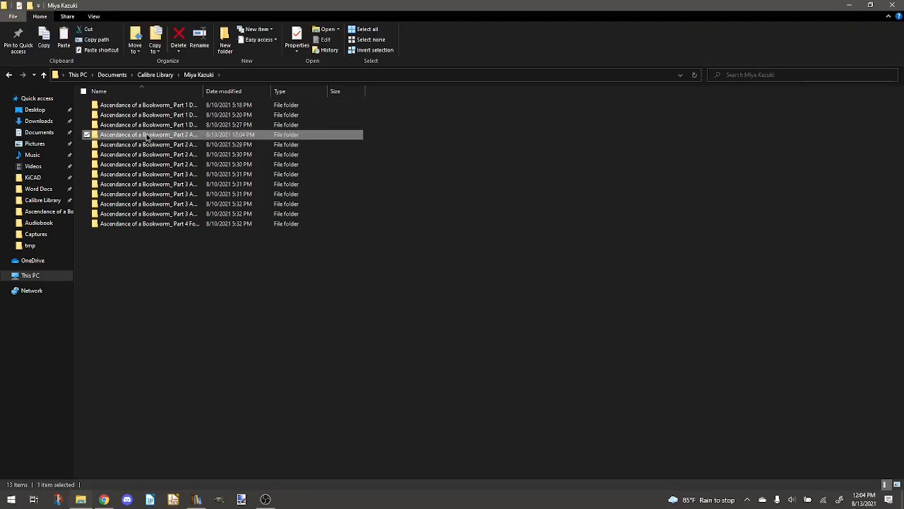
double_click(147, 136)
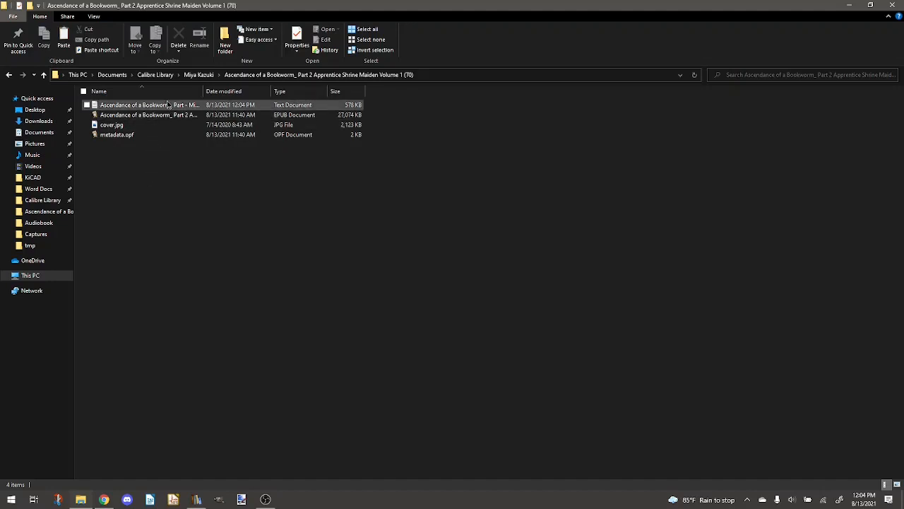
right_click(168, 105)
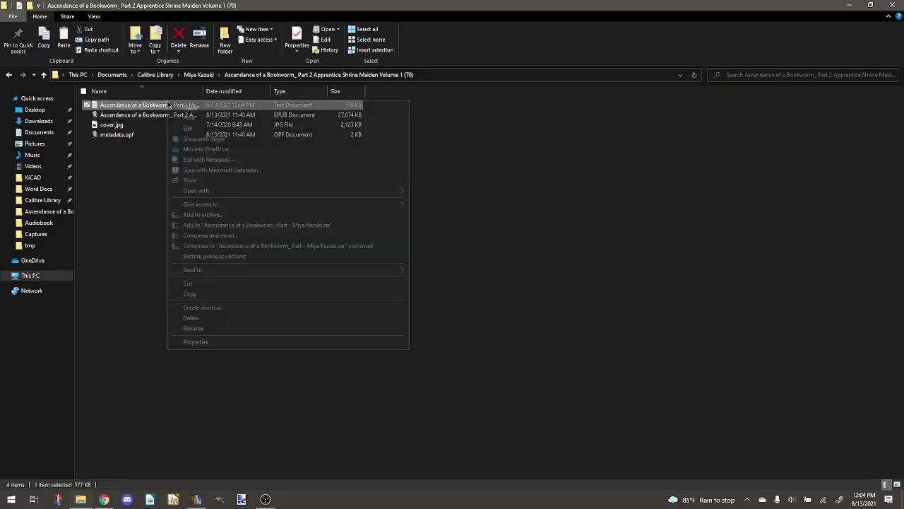
Edit the text file in Notepad++, replacing the table of contents with title and 'By: Miya Kazuki.' lines
left_click(179, 159)
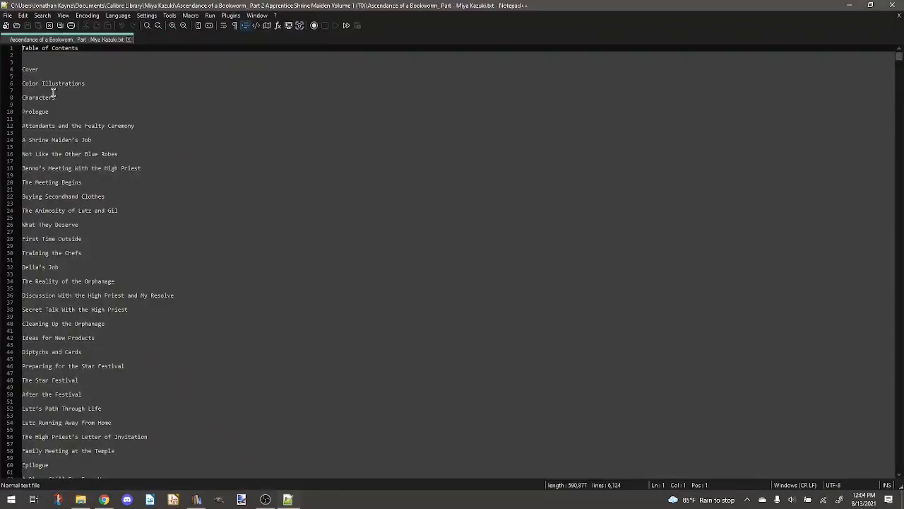
scroll(56, 109, "down", 6)
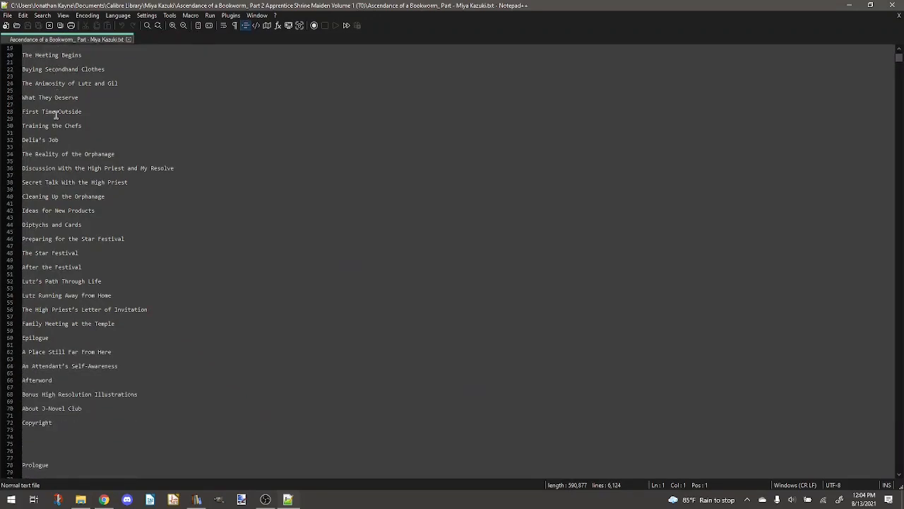
scroll(64, 196, "down", 6)
scroll(63, 196, "down", 1)
mouse_move(49, 294)
left_mouse_down()
mouse_move(26, 222)
mouse_move(27, 39)
mouse_move(17, 51)
left_mouse_up()
key("Delete")
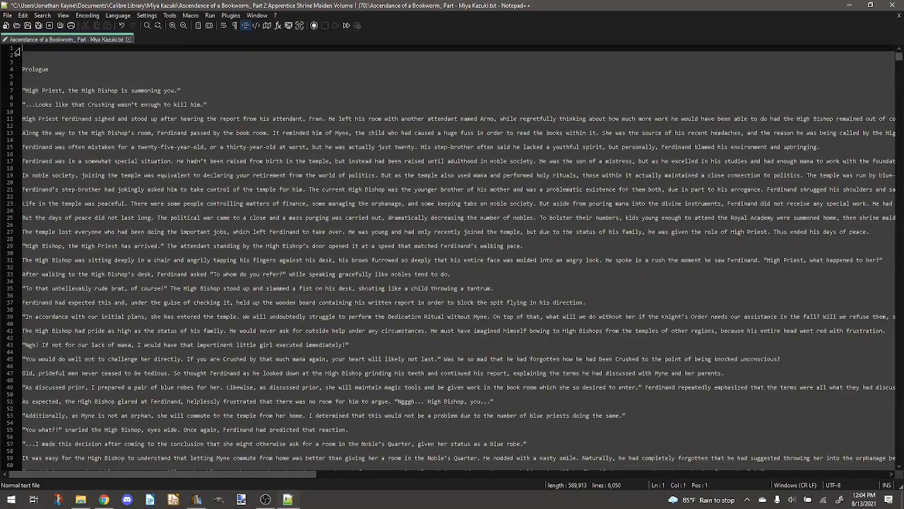
type("As")
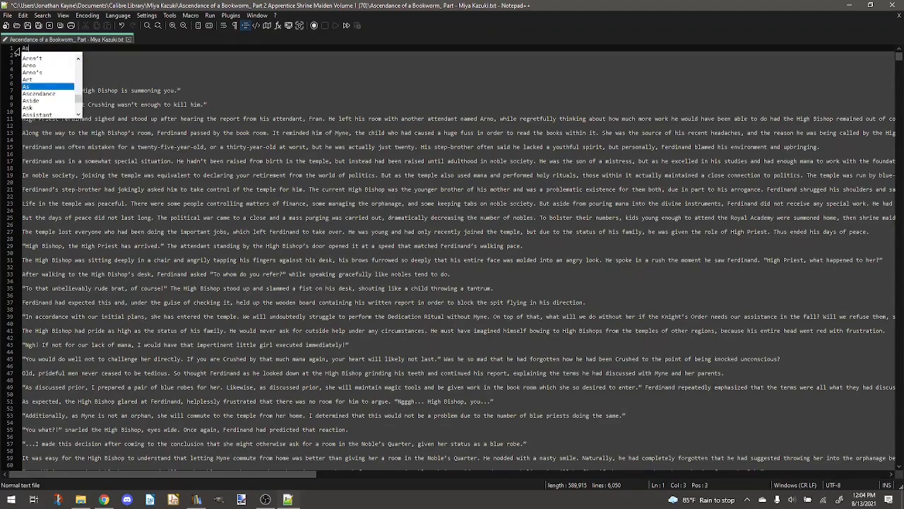
type("cendance of a Bookworm. Part 2,")
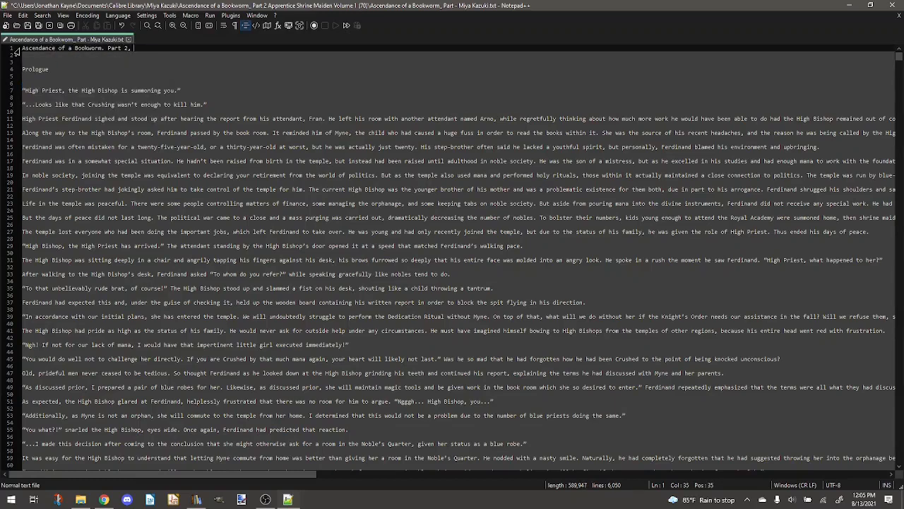
type(" Apprentice Shrine Maiden. Vo")
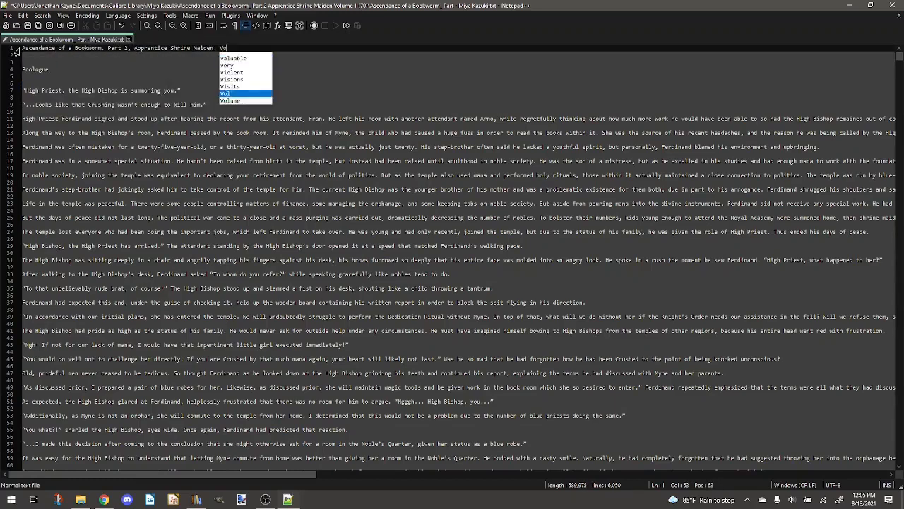
type("lume 1.")
key("Return")
type("By: Miya Kazu")
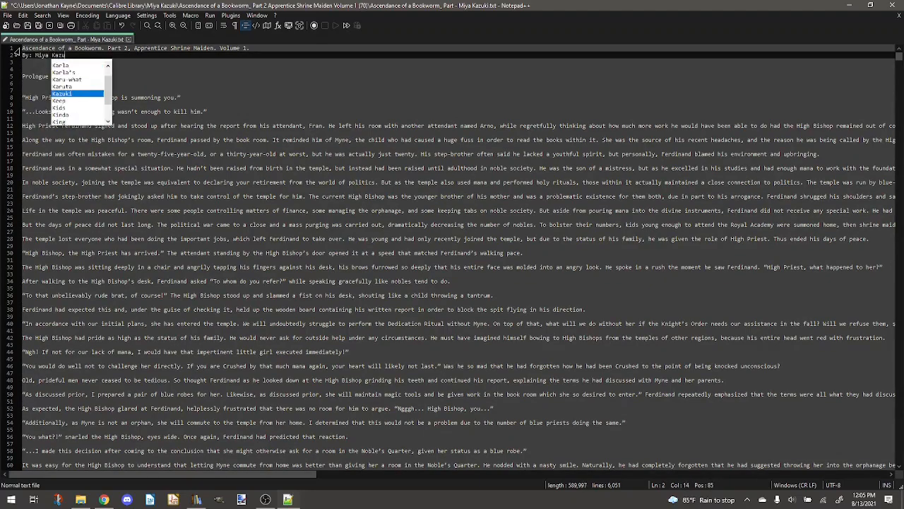
type("ki.")
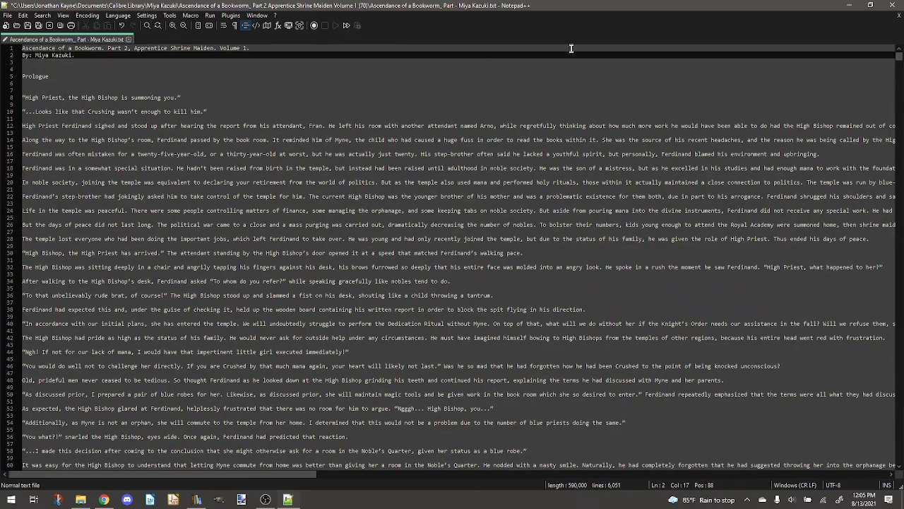
left_click_drag(899, 57, 896, 457)
scroll(398, 289, "up", 4)
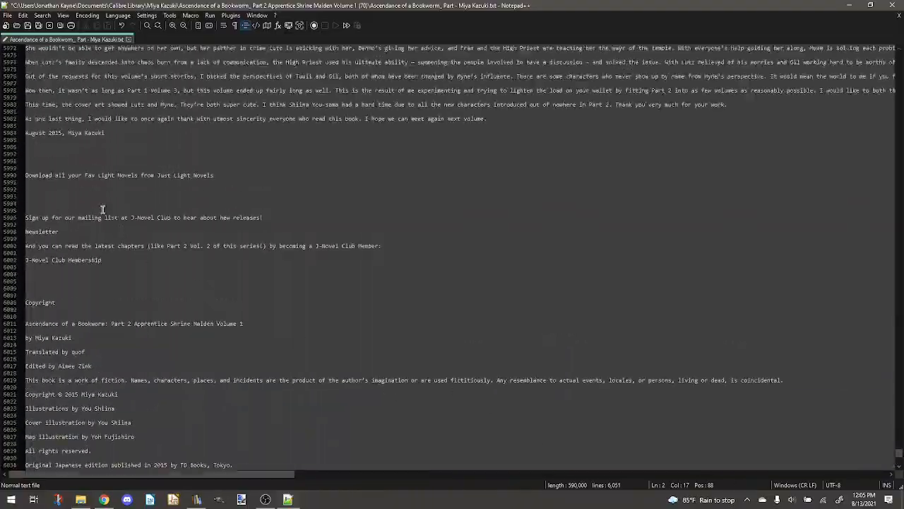
scroll(35, 201, "up", 4)
scroll(31, 209, "up", 2)
scroll(29, 217, "up", 4)
Delete everything from Afterword to the end so the book finishes on the last story line
left_click(30, 216)
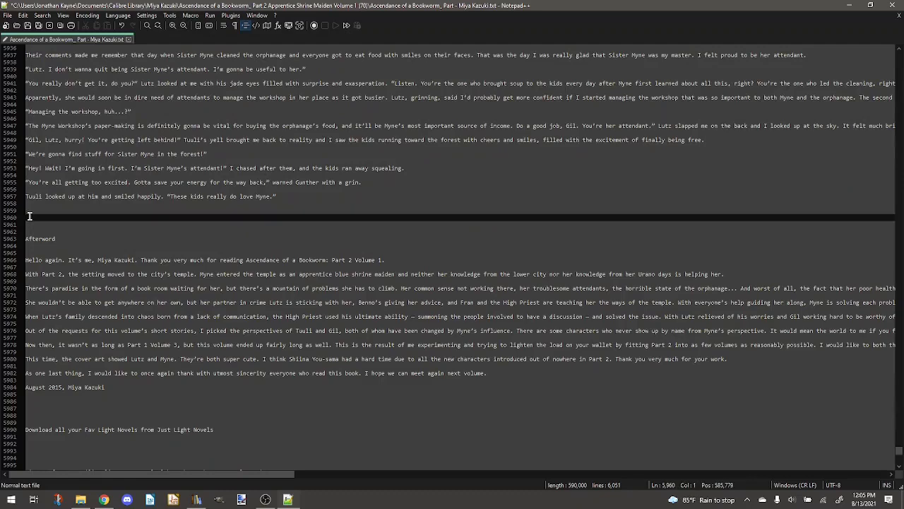
key("ctrl+shift+End")
key("Delete")
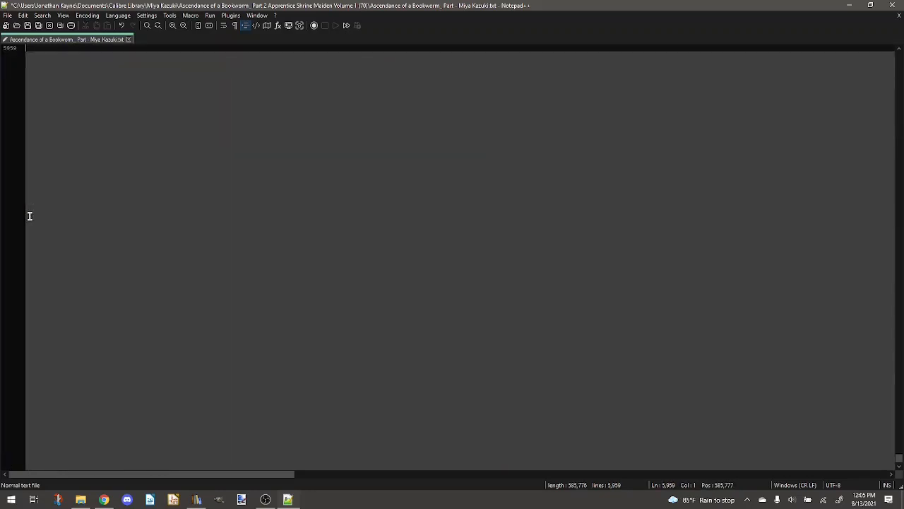
scroll(30, 217, "up", 8)
scroll(30, 217, "up", 4)
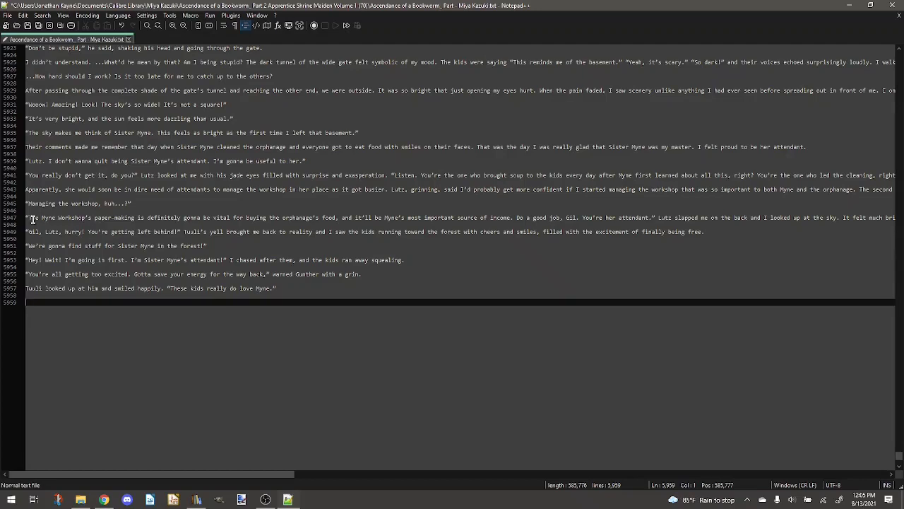
Replace all 54 whole-word 'okay' with 'okaaay', then try 'OK', which matches nothing
key("ctrl+h")
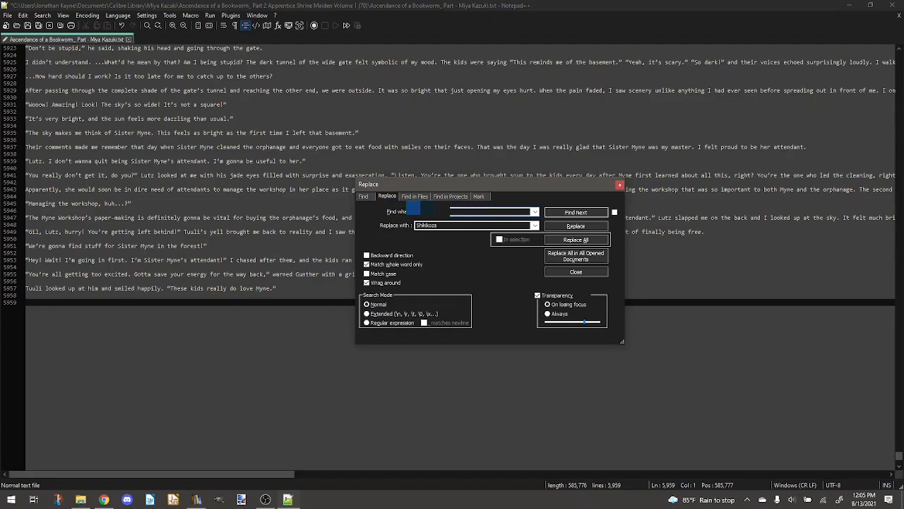
type("okay")
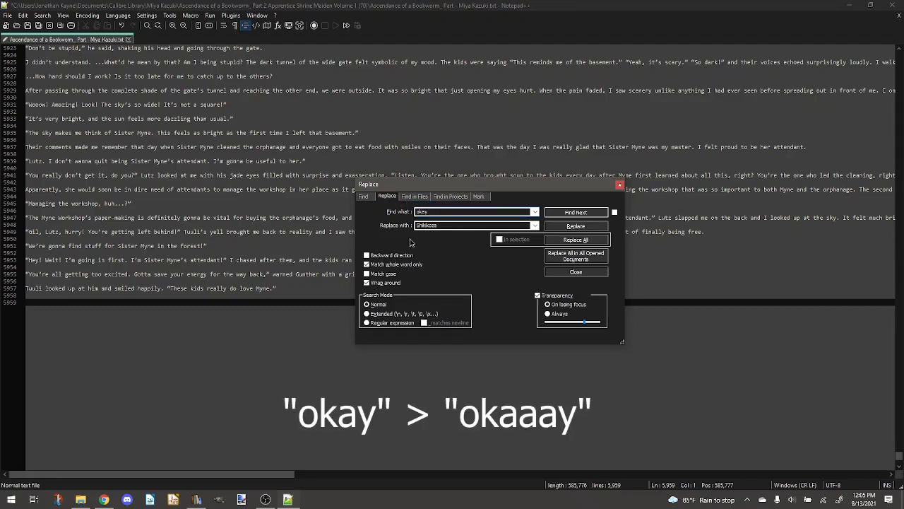
double_click(445, 225)
type("okaaay")
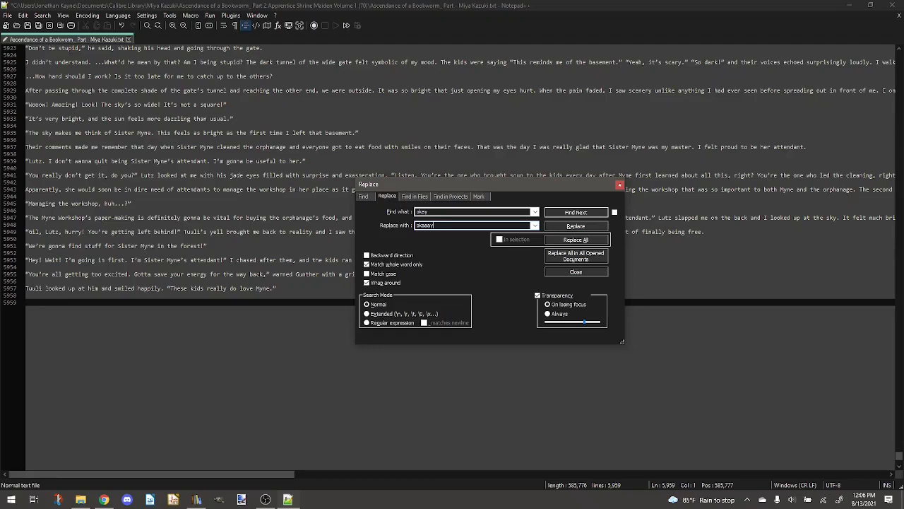
left_click(565, 243)
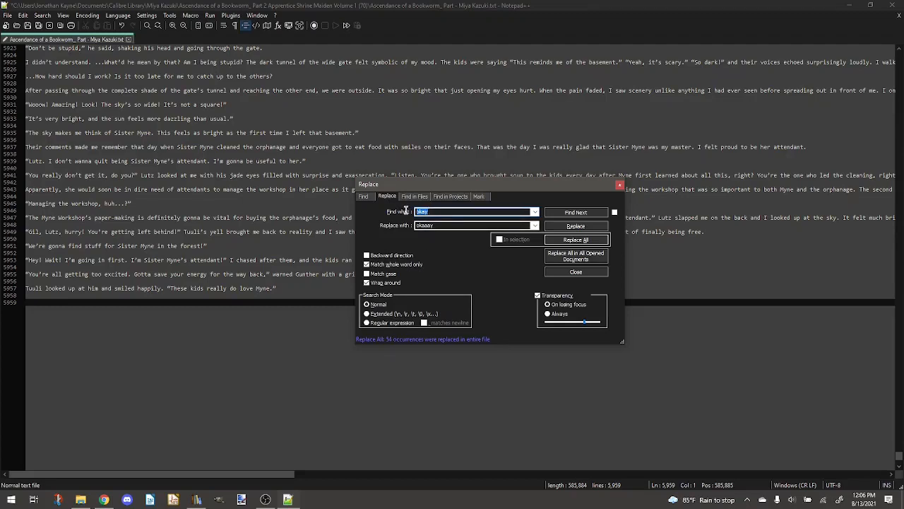
type("OK")
left_click(572, 241)
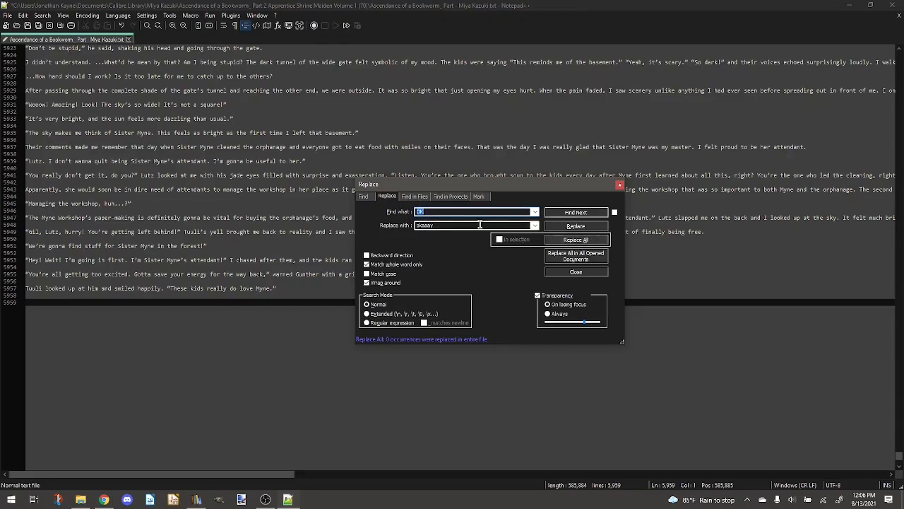
left_click(432, 211)
Reuse the earlier I... search term with replacement I and match case, replacing all matches
left_click(534, 211)
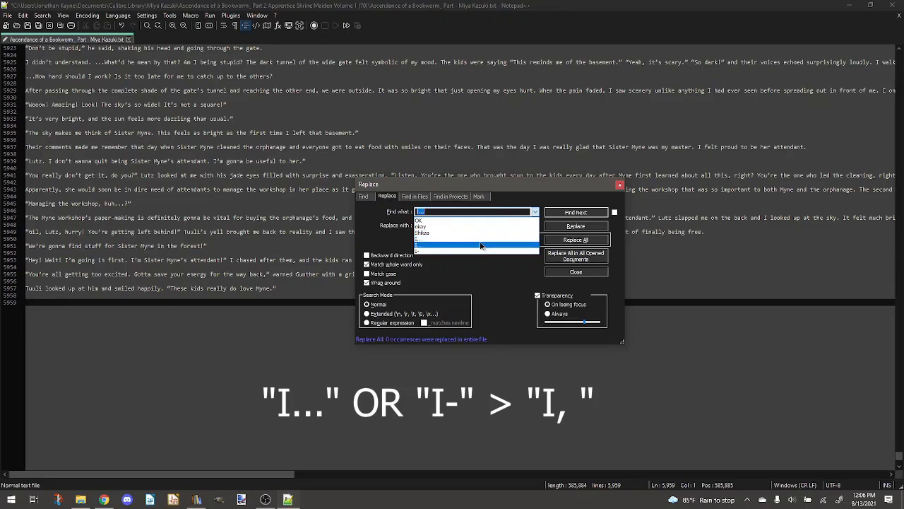
left_click(478, 241)
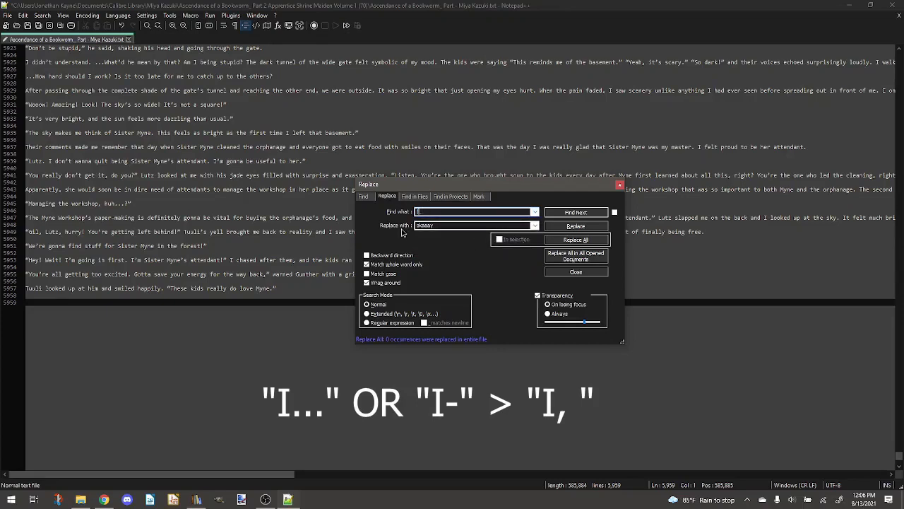
double_click(422, 225)
type("I,")
left_click(559, 241)
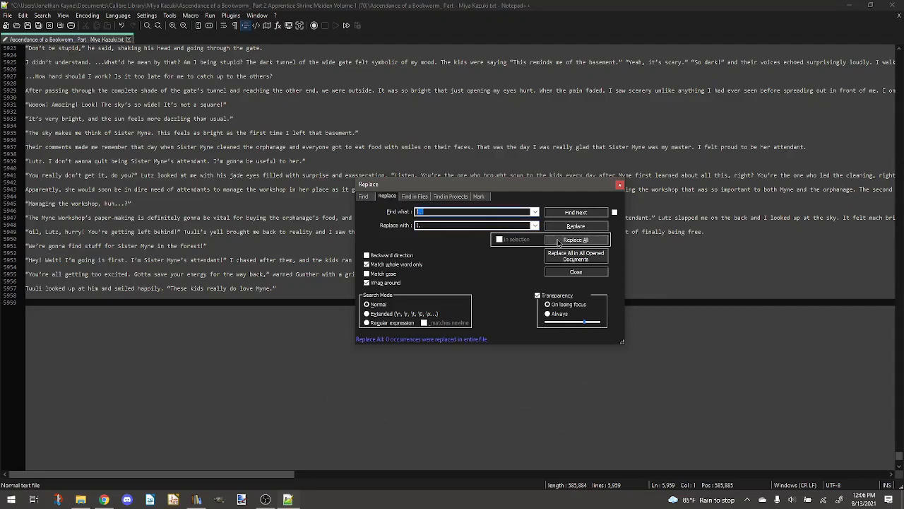
left_click(441, 210)
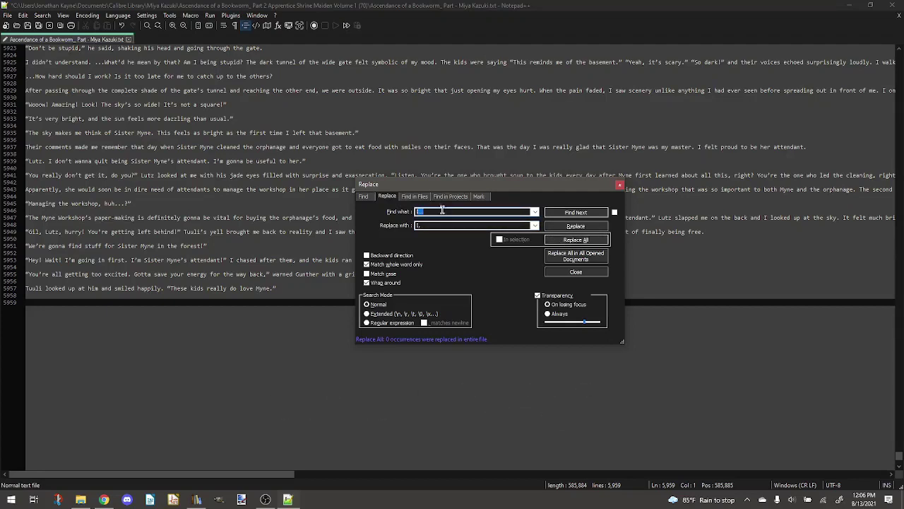
left_click(367, 263)
left_click(570, 242)
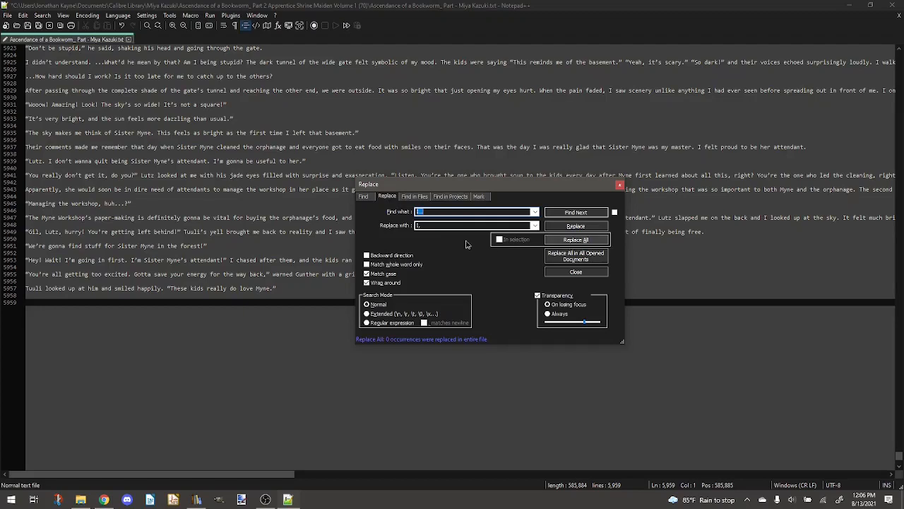
Replace a second earlier stutter term with I, changing 6 occurrences, and close the Replace window
left_click(437, 211)
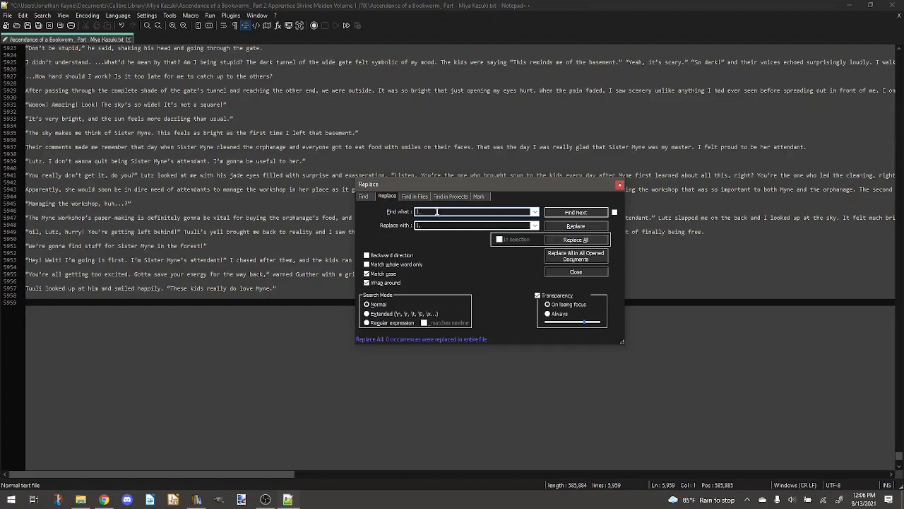
left_click(535, 212)
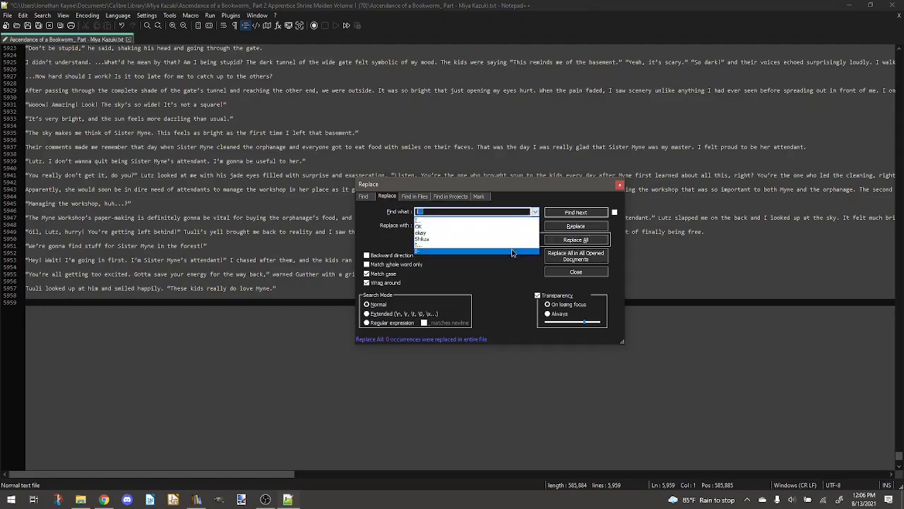
left_click(513, 252)
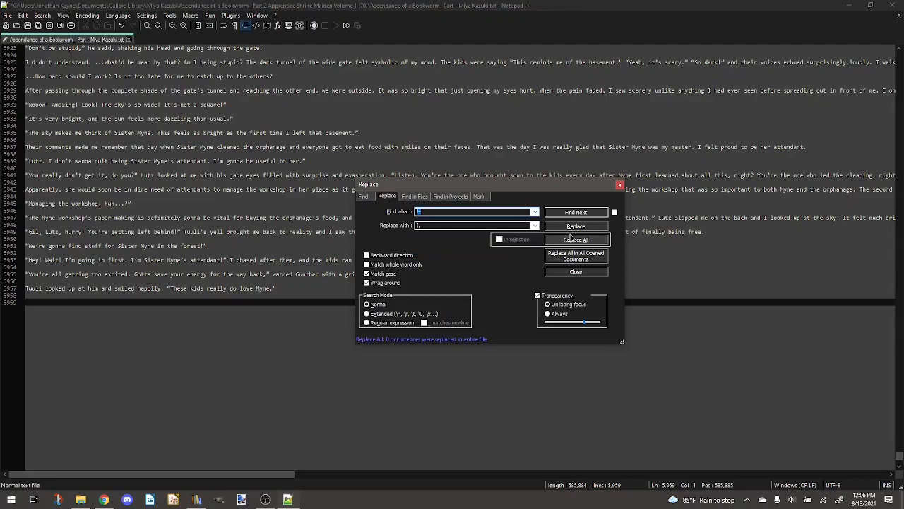
left_click(573, 241)
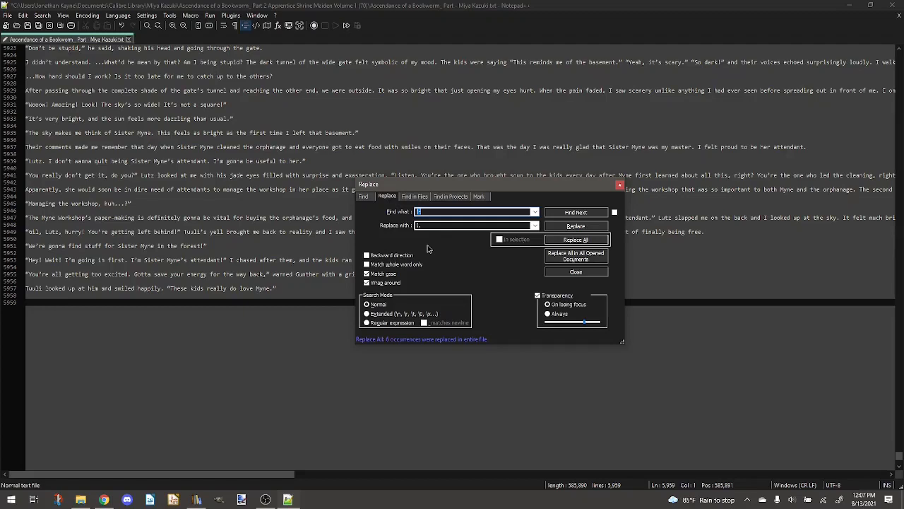
left_click(569, 273)
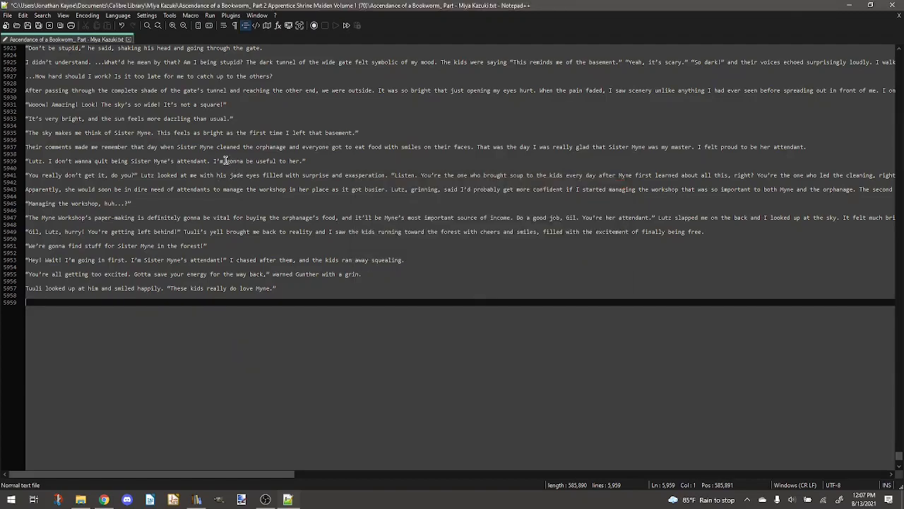
Save the edited book text and close Notepad++
key("ctrl+s")
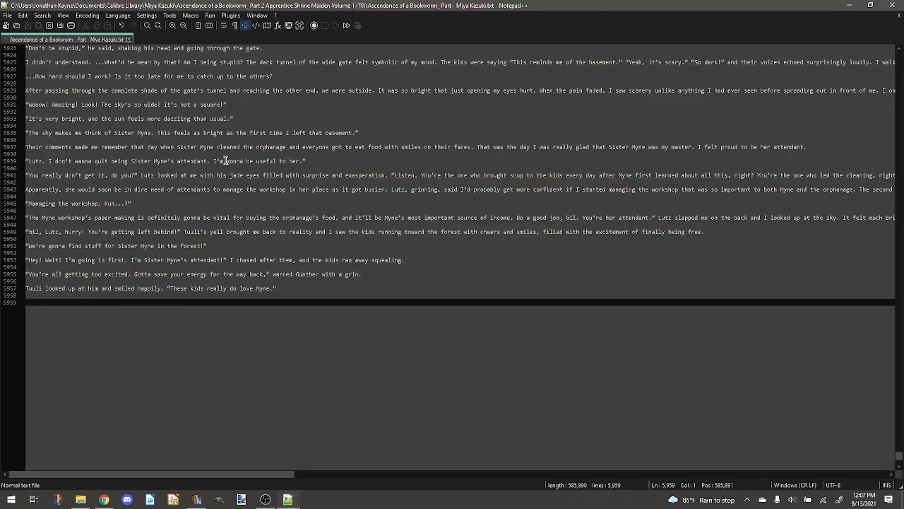
scroll(304, 127, "up", 4)
scroll(379, 88, "up", 6)
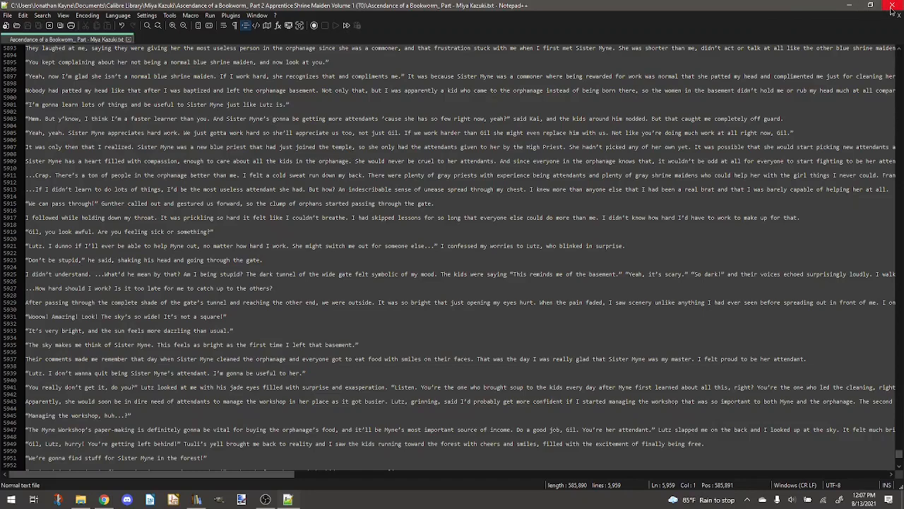
left_click(892, 8)
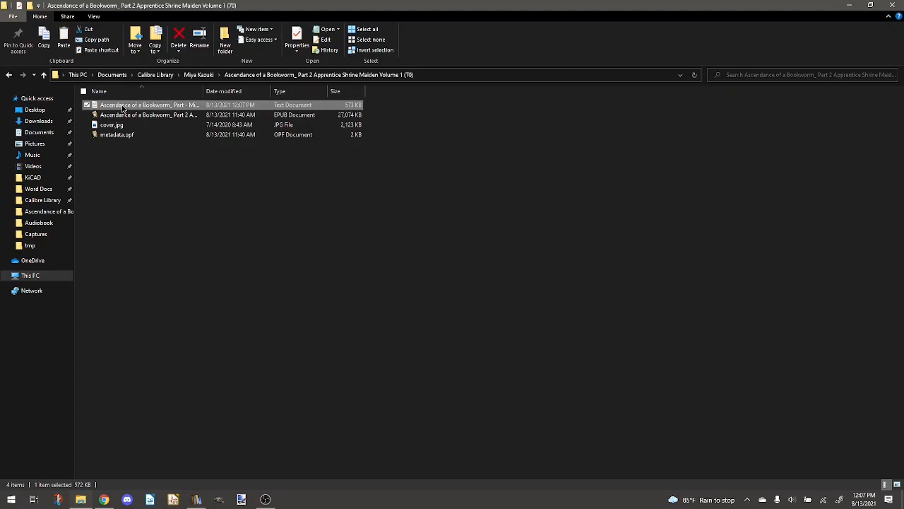
Rename the book text file to BookwormP2V1.txt and cut it for moving
right_click(123, 108)
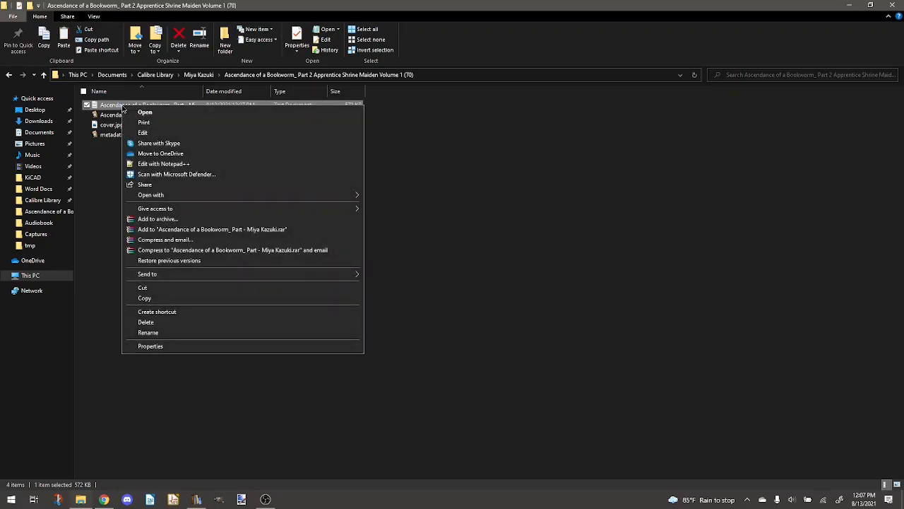
left_click(108, 108)
key("F2")
type("Bookworm")
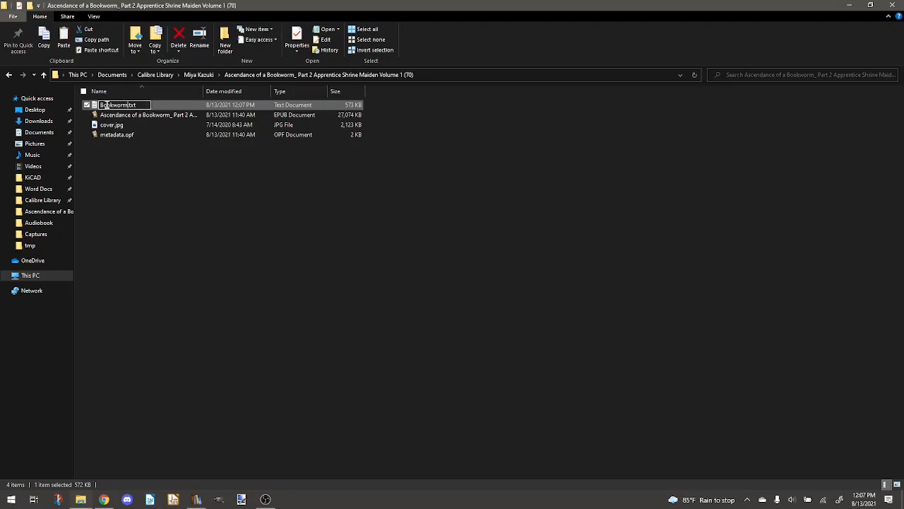
type("P2V1")
key("Return")
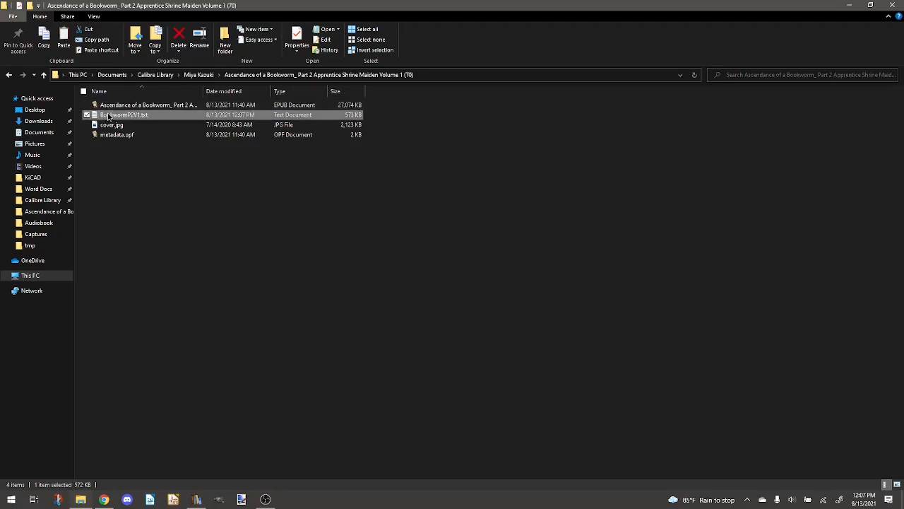
right_click(109, 116)
left_click(125, 296)
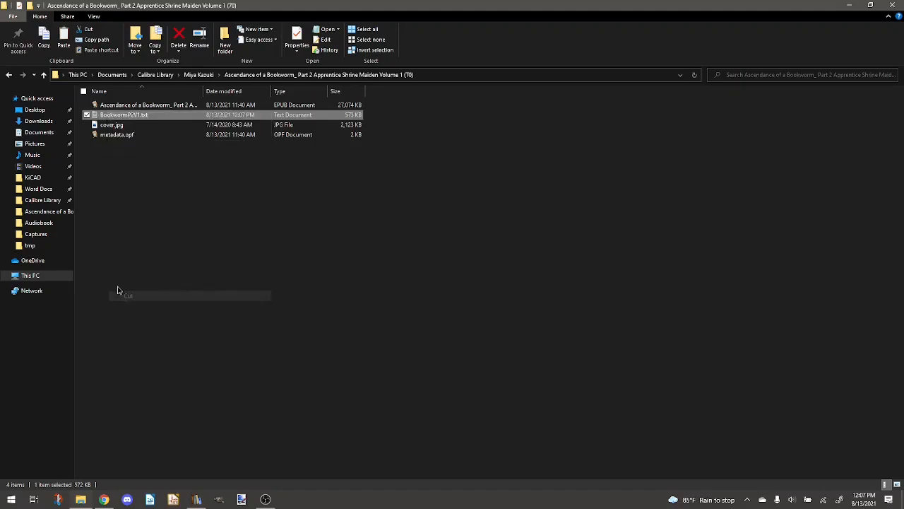
Paste BookwormP2V1.txt into the AB folder under Downloads, beside amazonpolly.py
left_click(53, 121)
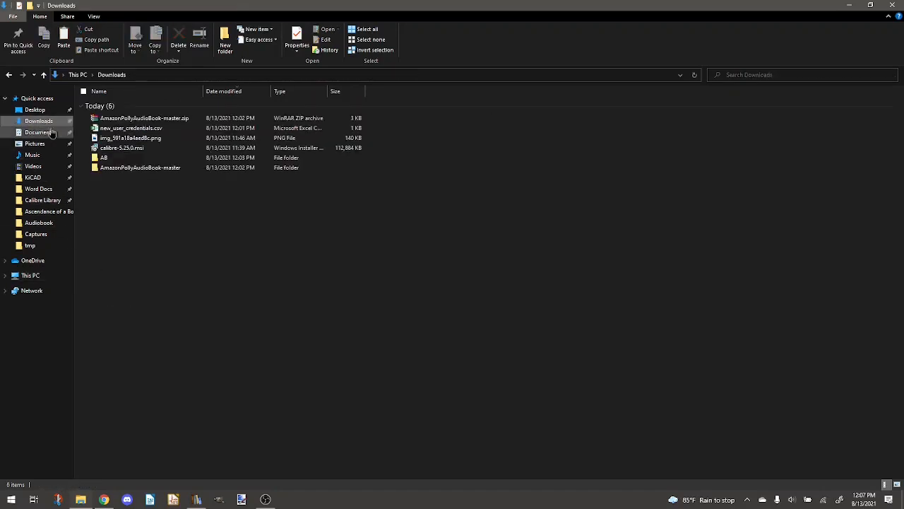
double_click(104, 158)
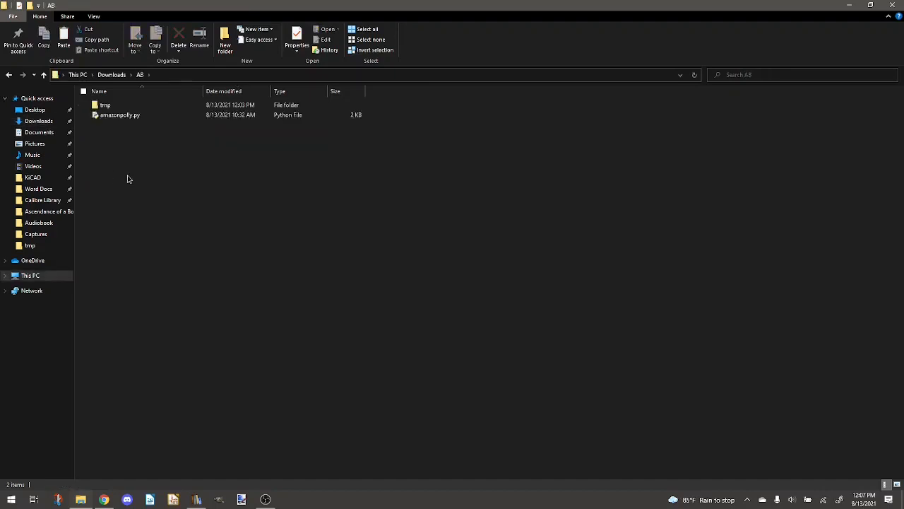
right_click(125, 154)
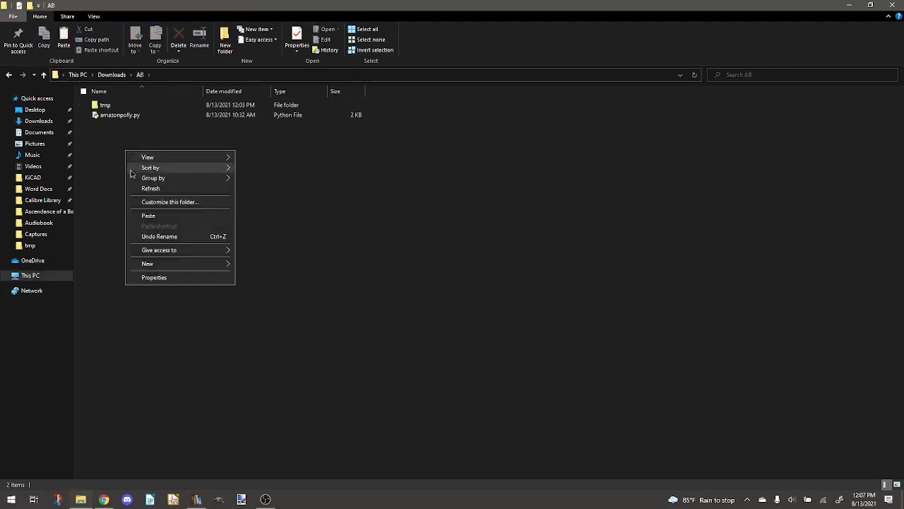
left_click(134, 218)
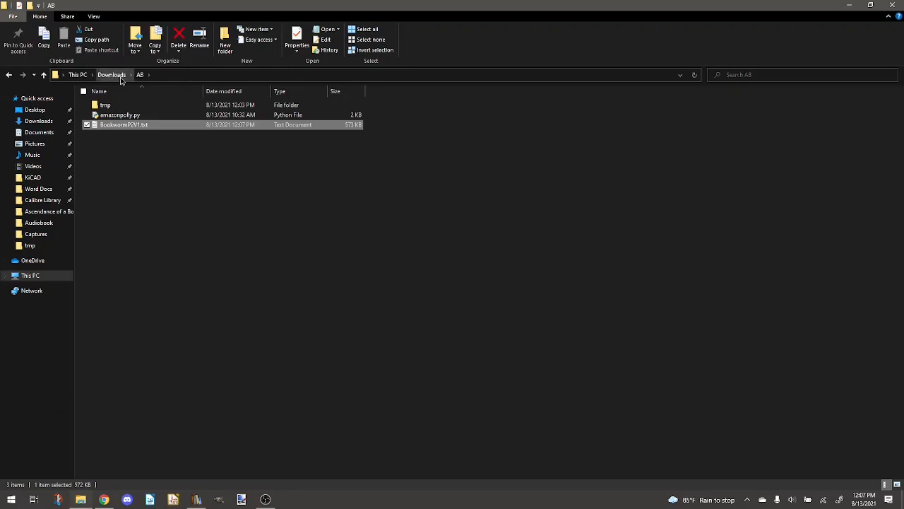
right_click(116, 119)
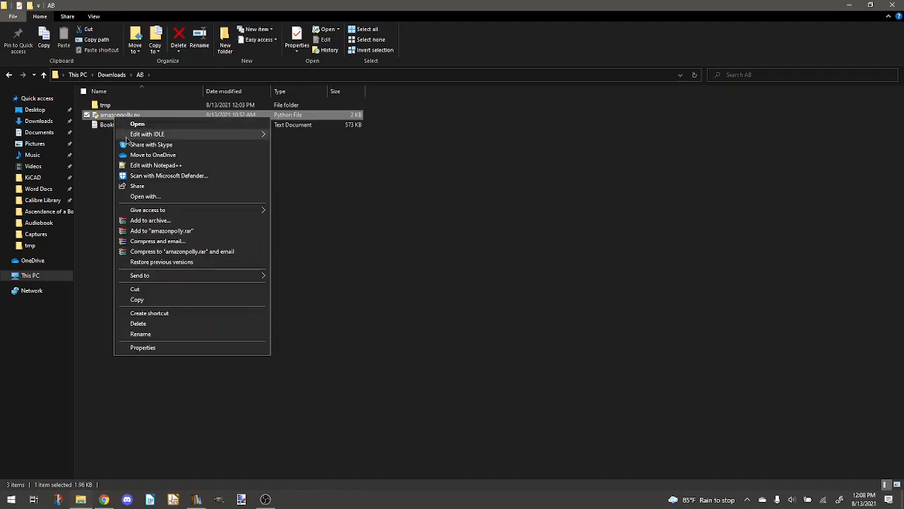
Edit amazonpolly.py in Notepad++ to view its AWS key placeholders, then check the GitHub page
left_click(130, 166)
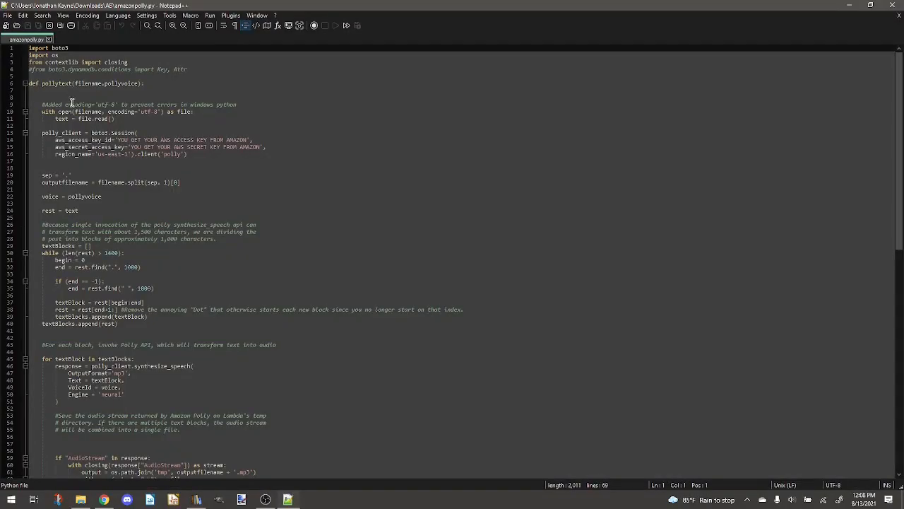
scroll(73, 112, "down", 1)
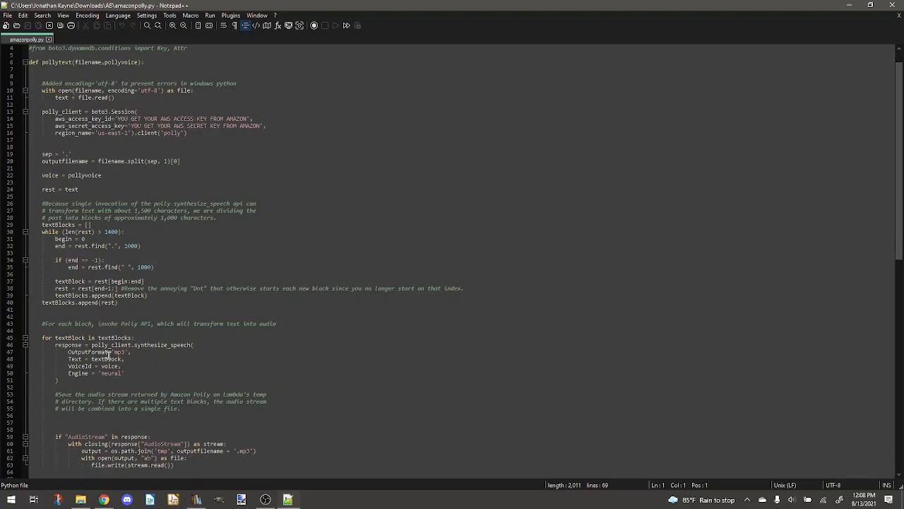
left_click(104, 499)
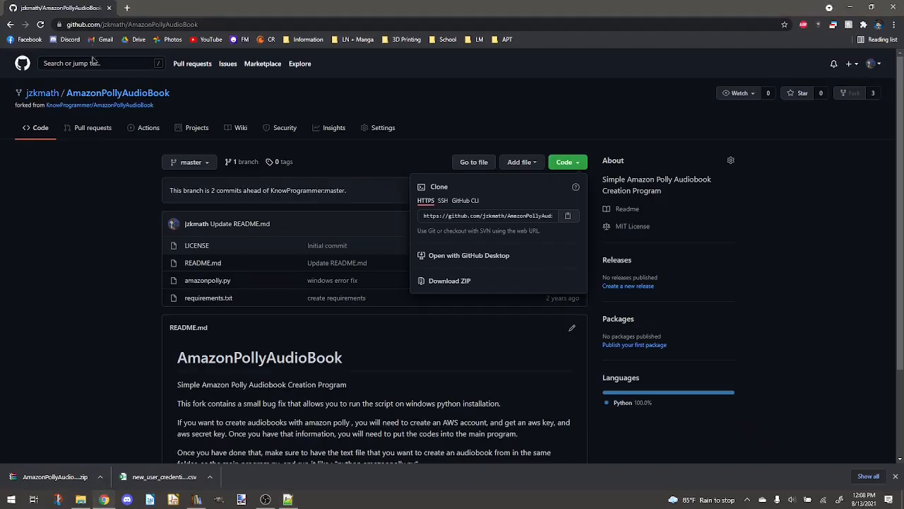
Open new_user_credentials.csv from Downloads in Excel
left_click(80, 500)
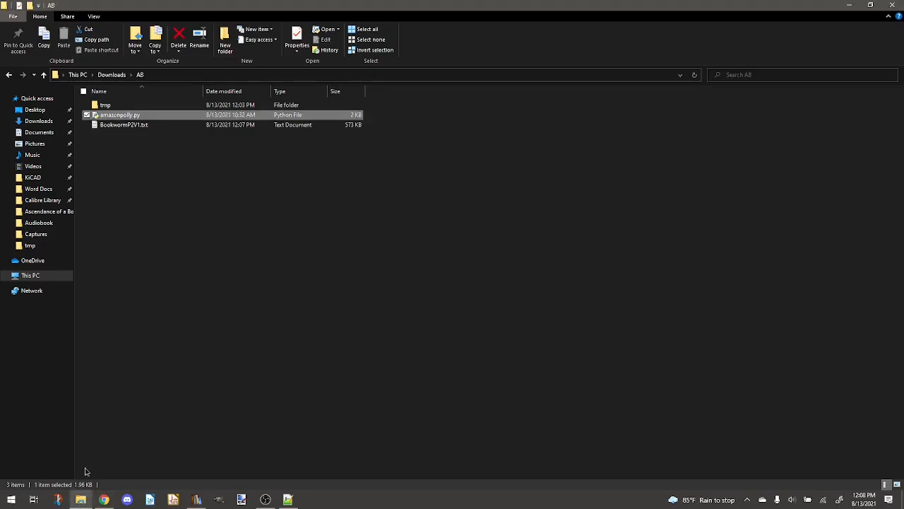
left_click(110, 75)
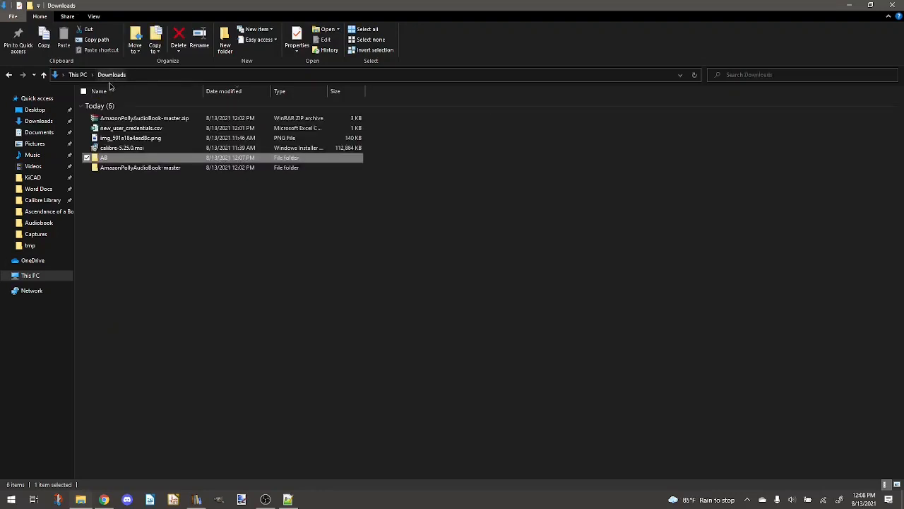
left_click(111, 130)
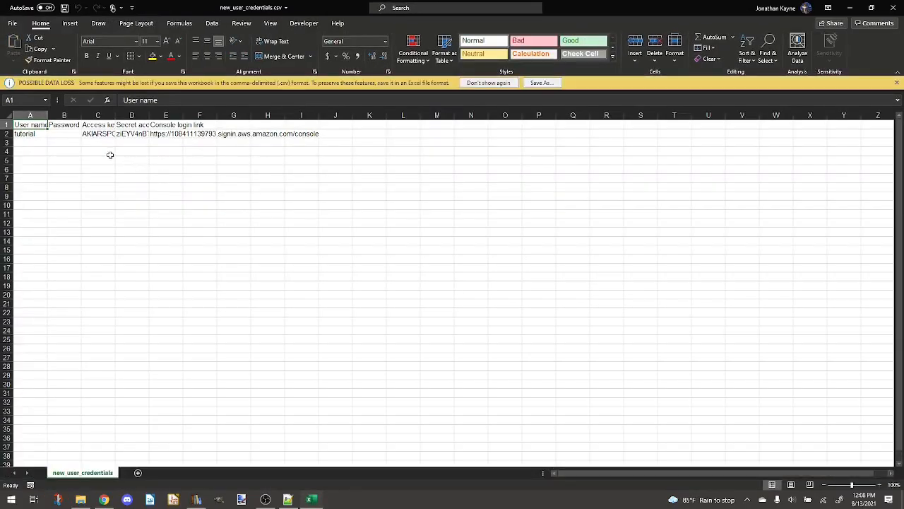
Copy the Access key ID value from cell C2 and return to the amazonpolly.py script
key("Down")
key("Up")
key("Right")
key("Right")
key("Down")
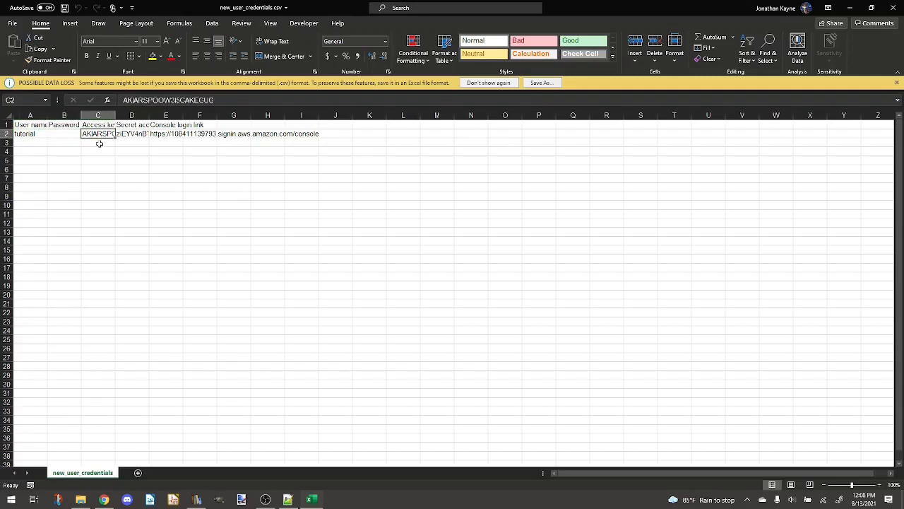
key("ctrl+c")
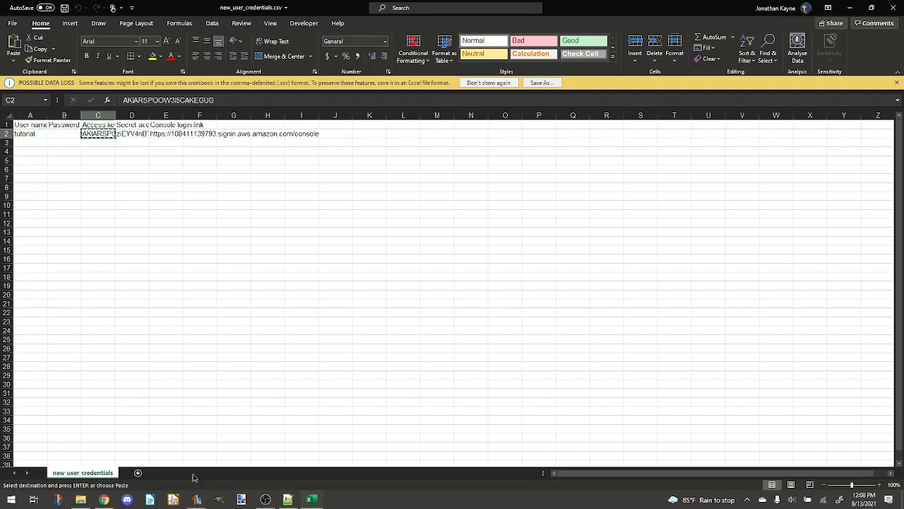
left_click(250, 499)
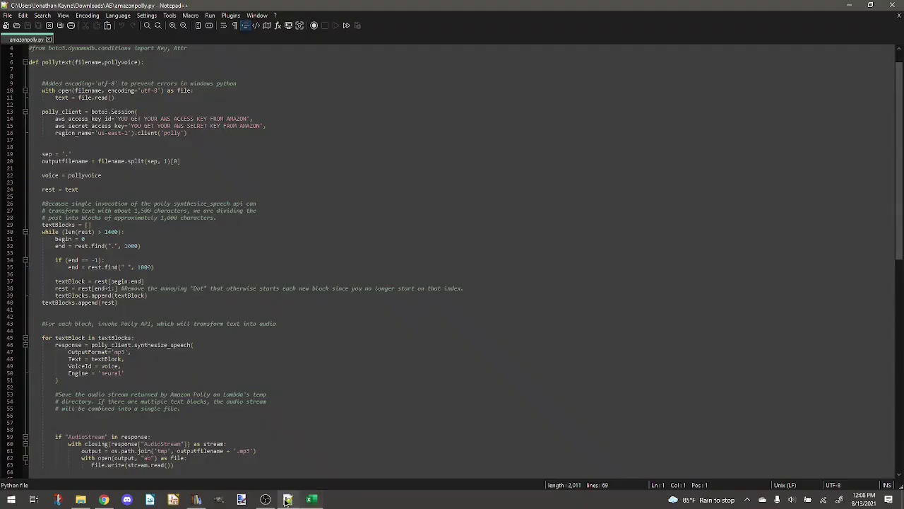
Replace the access key placeholder on line 14 with the copied access key
left_click(118, 119)
key("shift+Right")
key("shift+Right")
key("shift+Right")
key("shift+Right")
key("shift+Right")
key("shift+Right")
key("shift+Right")
key("shift+Right")
key("shift+Right")
key("shift+Right")
key("shift+Right")
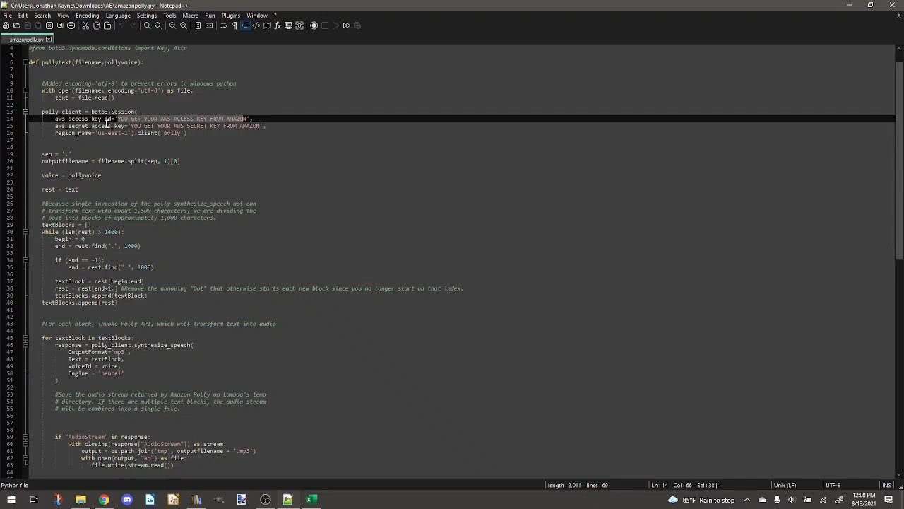
key("ctrl+v")
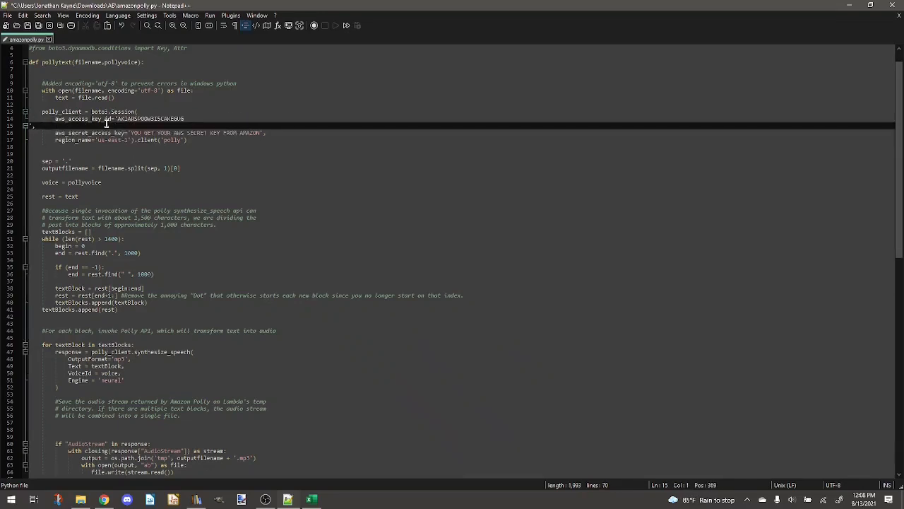
key("BackSpace")
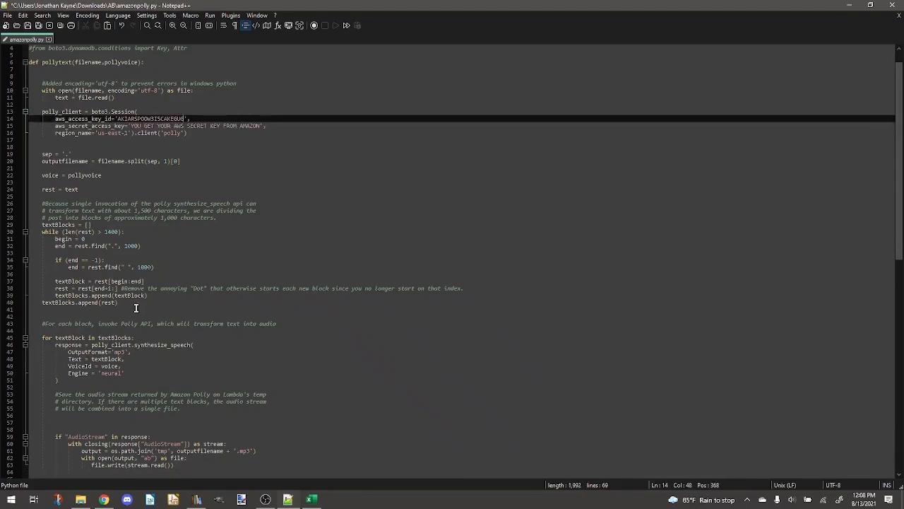
Copy the secret key from cell D2 and paste it over the placeholder on line 15
key("alt+Tab")
key("Right")
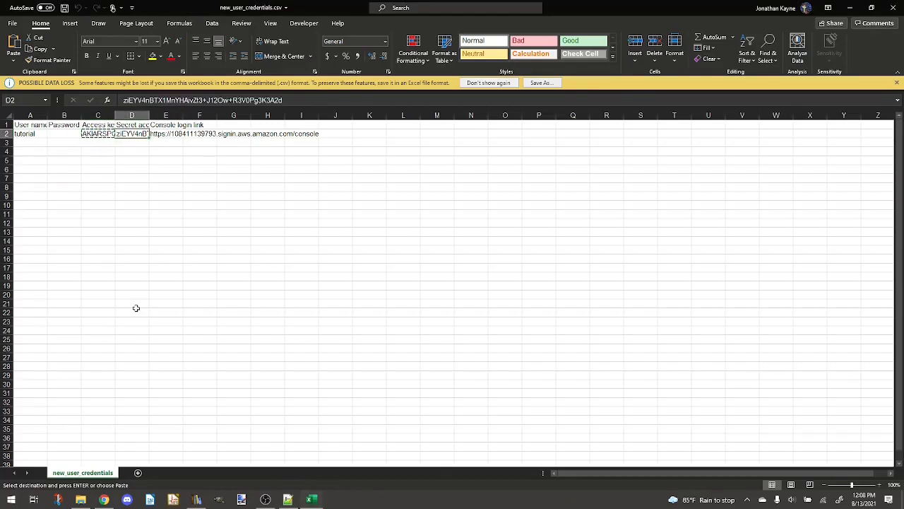
key("ctrl+c")
key("alt+Tab")
key("Down")
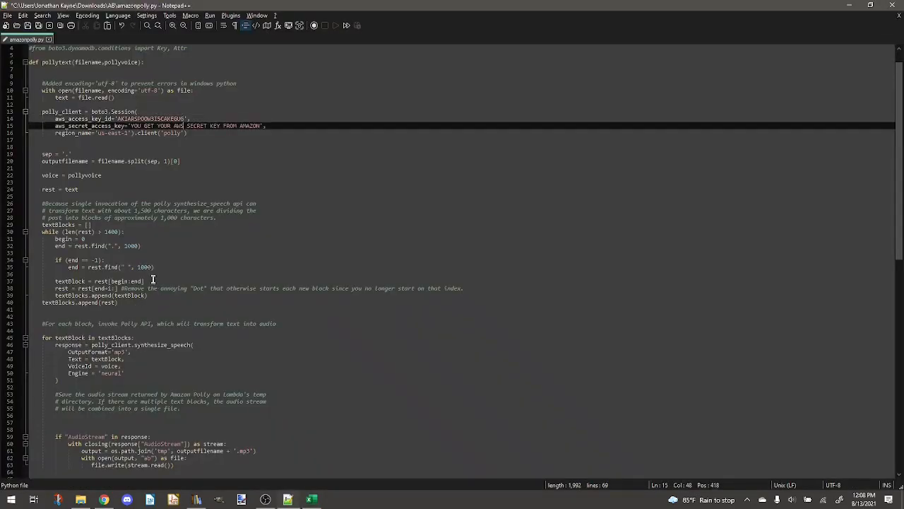
key("shift+End")
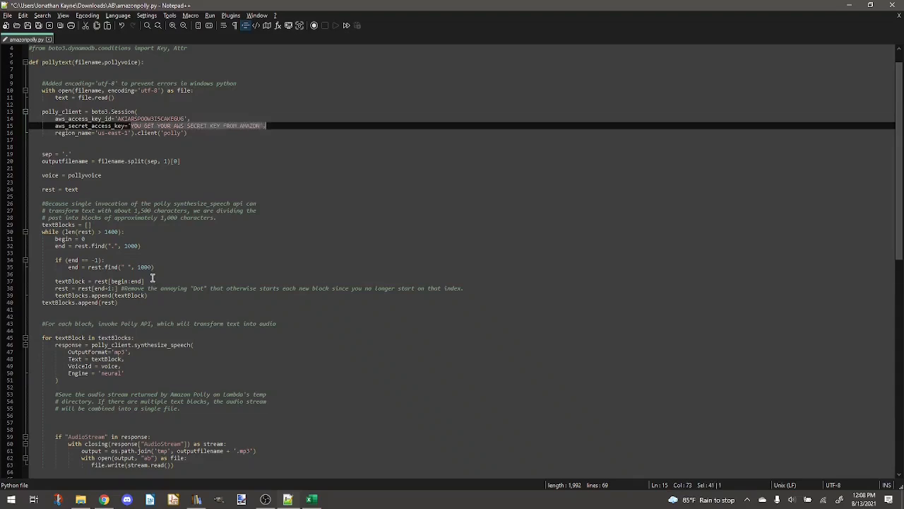
key("shift+Left")
key("shift+Left")
key("ctrl+v")
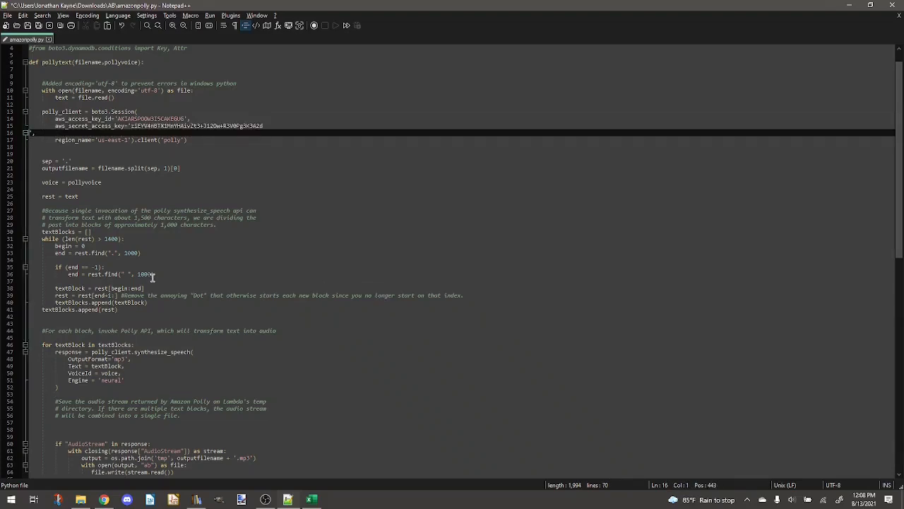
key("BackSpace")
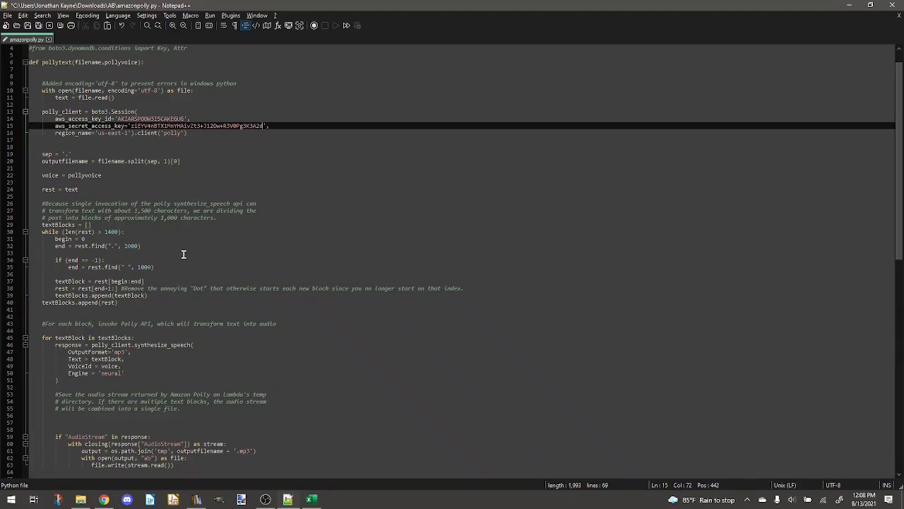
scroll(121, 325, "down", 6)
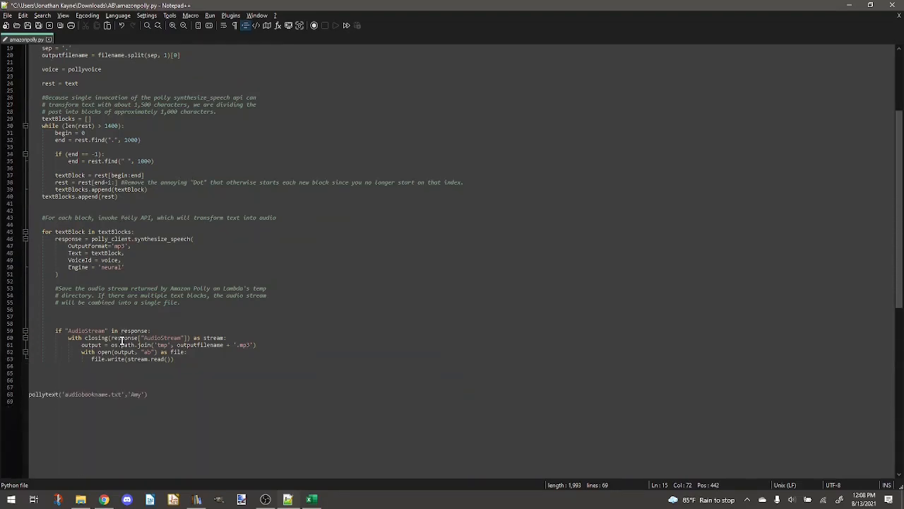
scroll(121, 325, "down", 2)
Change the book filename on line 68 to BookwormP2V1, save the script and close Notepad++
left_click(107, 331)
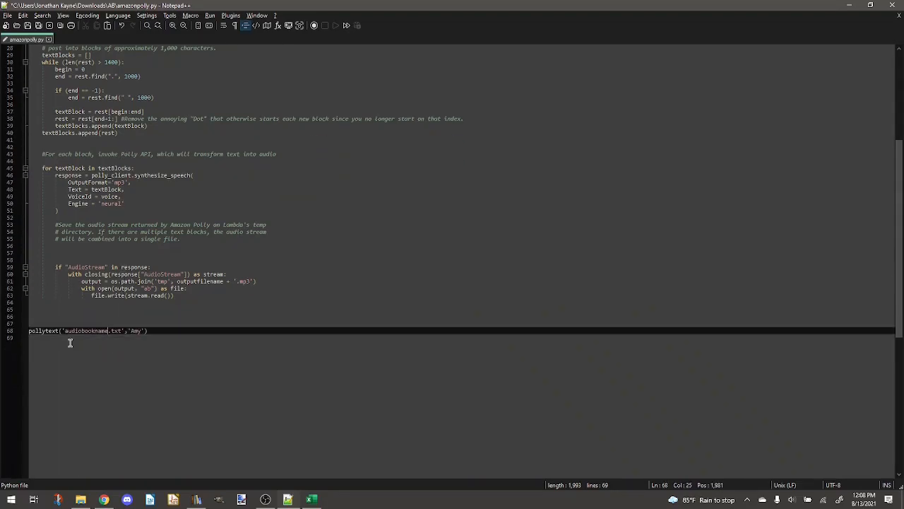
key("BackSpace")
key("BackSpace")
key("BackSpace")
key("BackSpace")
key("BackSpace")
key("BackSpace")
key("BackSpace")
key("BackSpace")
key("BackSpace")
key("BackSpace")
key("BackSpace")
key("BackSpace")
key("BackSpace")
type("BookwormP2V1")
key("ctrl+s")
left_click(893, 5)
Close Excel and launch a Command Prompt in the AB folder via cmd in the address bar
left_click(892, 9)
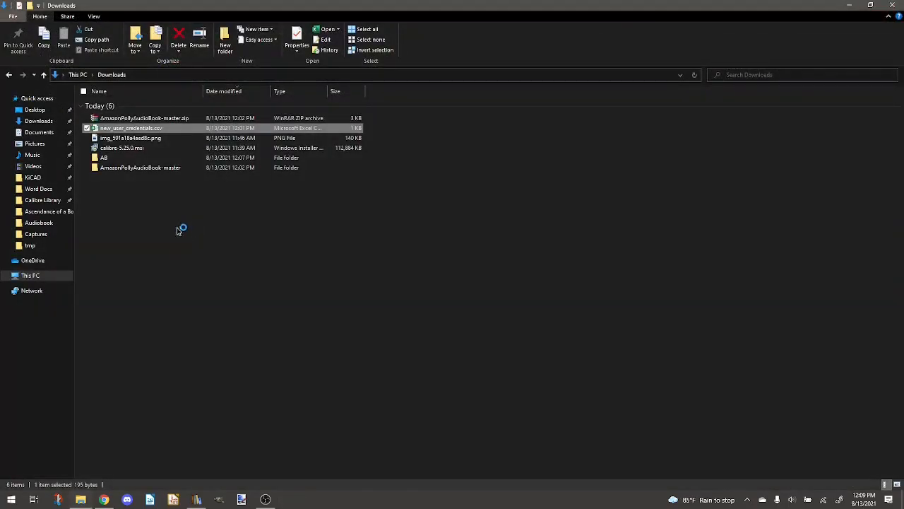
double_click(125, 157)
left_click(164, 74)
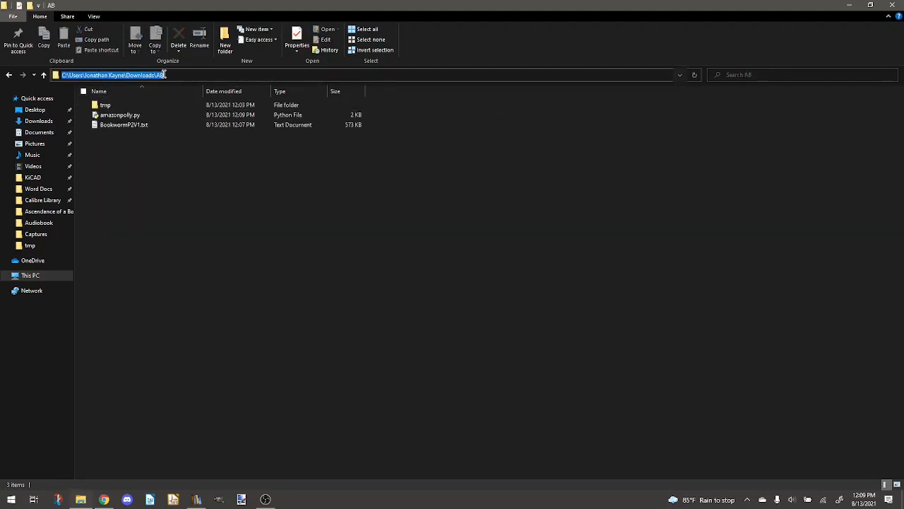
type("cmd")
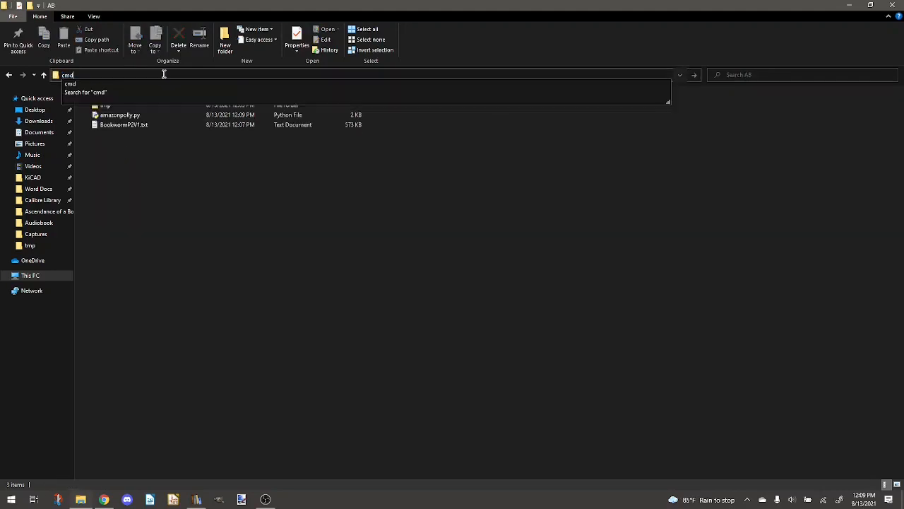
key("Return")
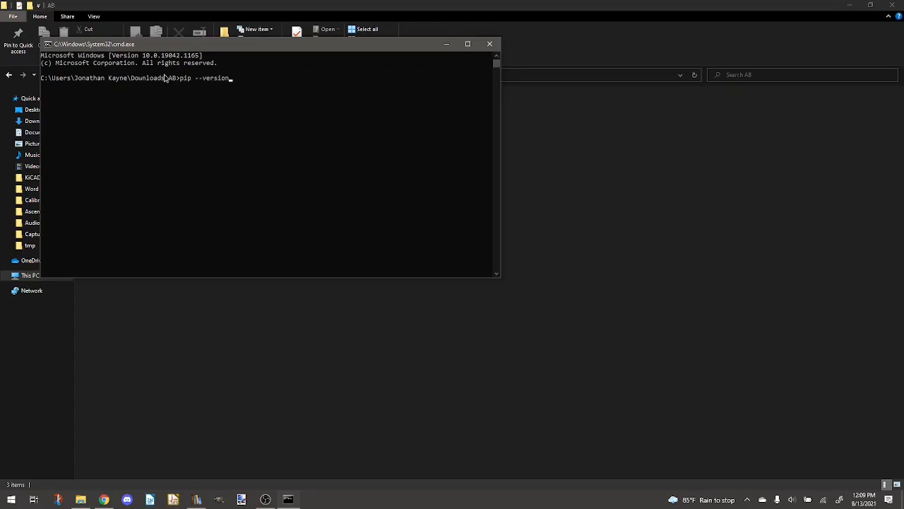
Run pip --version and pip install boto3, then enter python amazonpolly.py with Tab completion
key("Return")
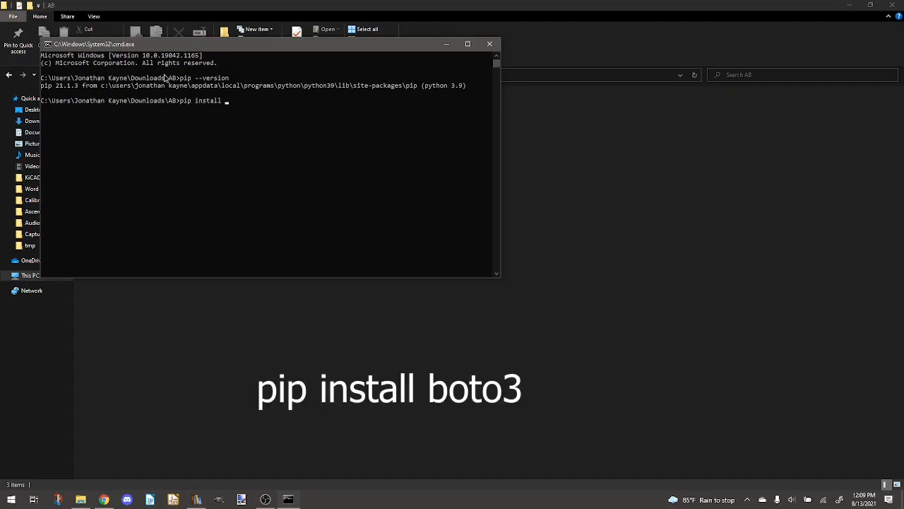
key("Return")
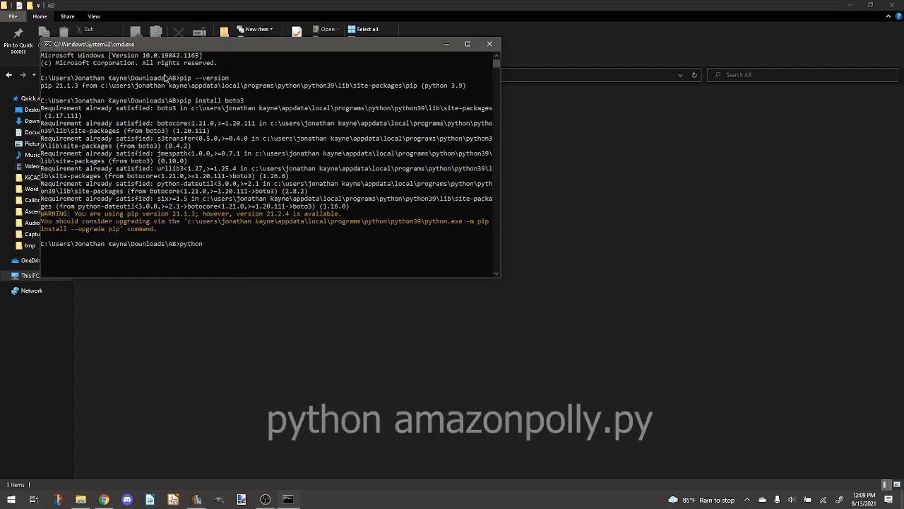
left_click_drag(272, 37, 329, 172)
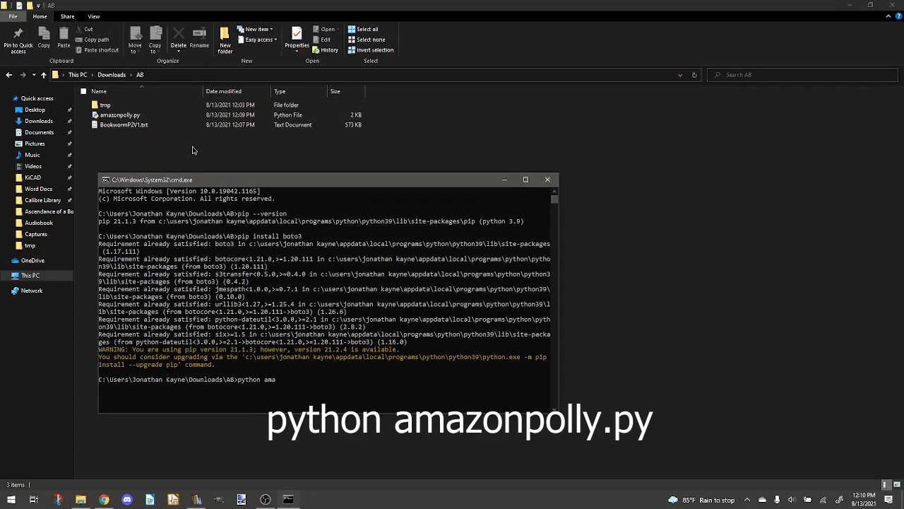
key("Tab")
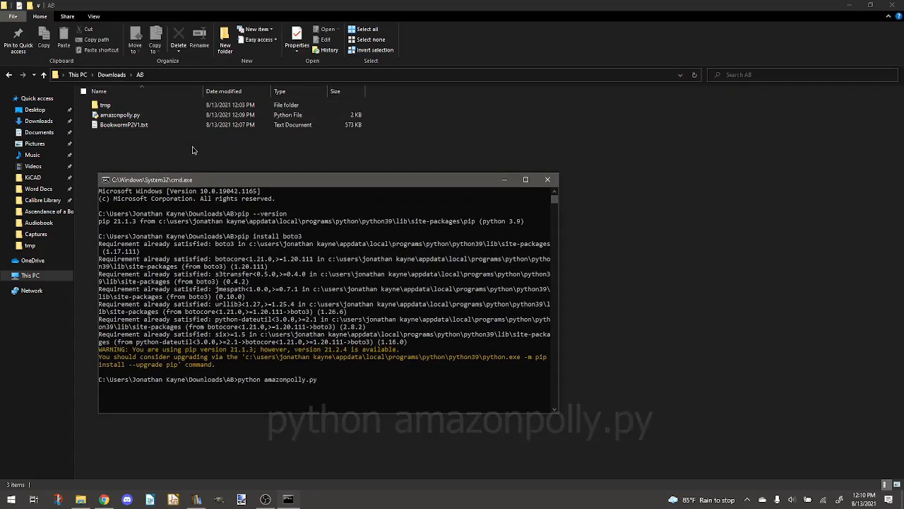
Run amazonpolly.py and check the BookwormP2V1 audio file appearing in the tmp folder
key("Return")
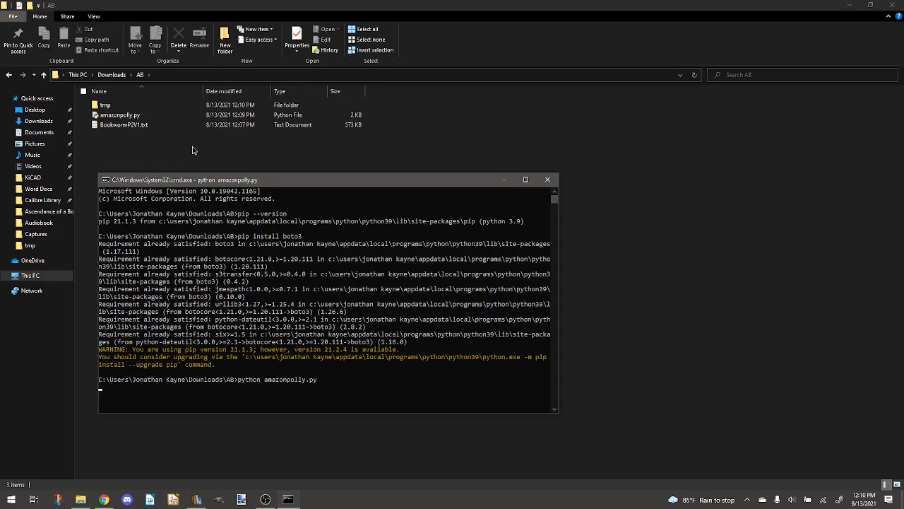
double_click(113, 105)
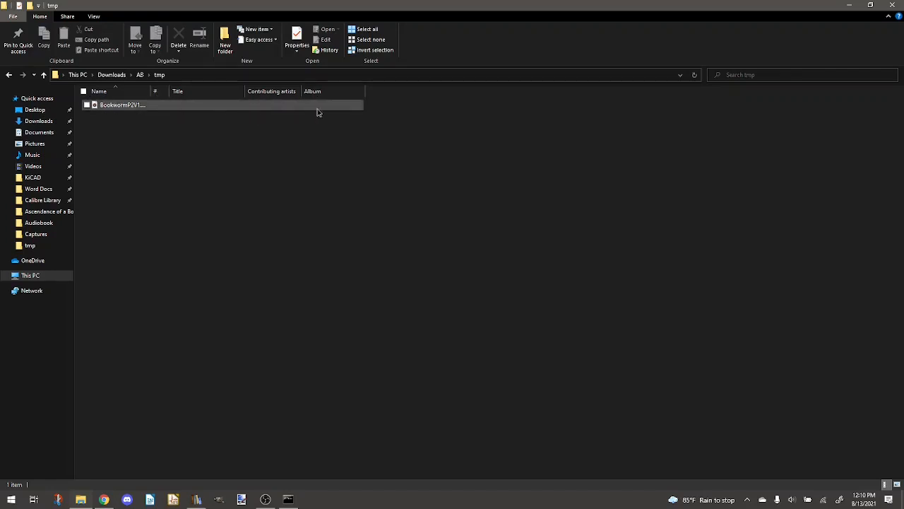
left_click(134, 107)
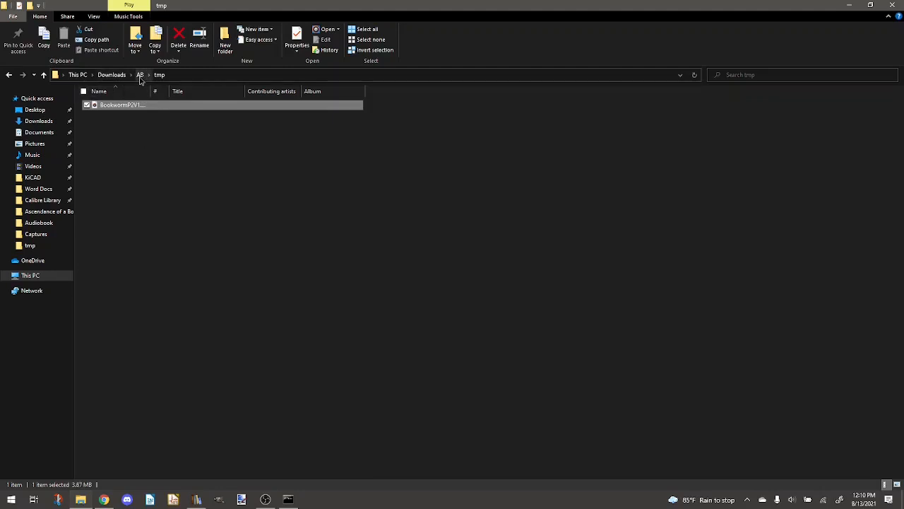
left_click(140, 75)
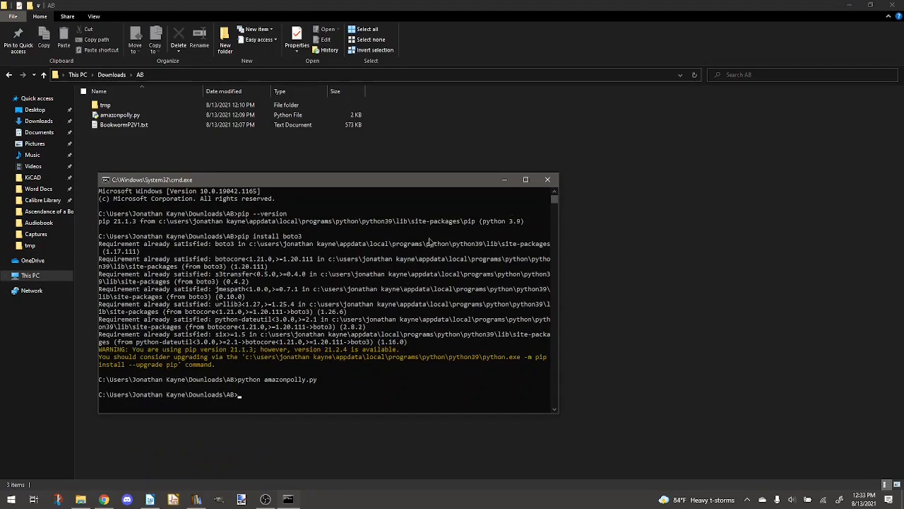
Close the finished Command Prompt and play BookwormP2V1 from tmp in VLC media player
left_click(548, 181)
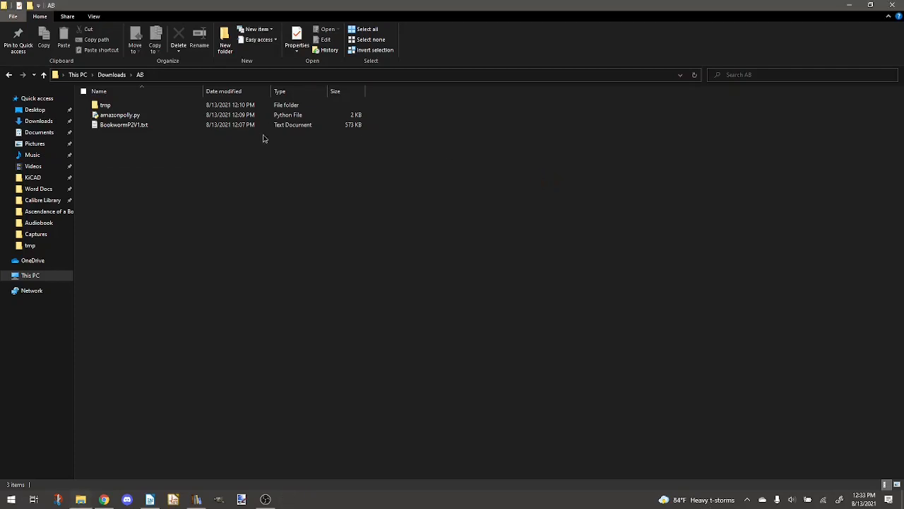
left_click(108, 106)
double_click(108, 106)
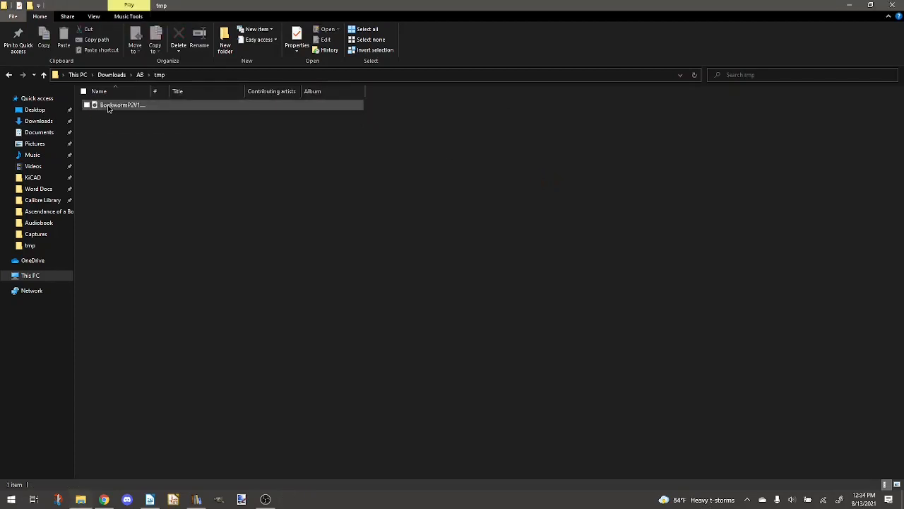
right_click(108, 105)
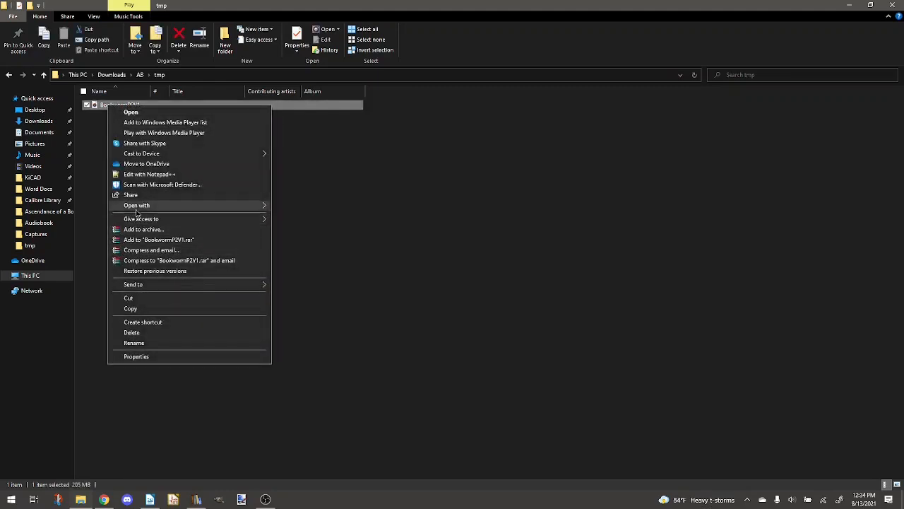
mouse_move(136, 205)
left_click(295, 217)
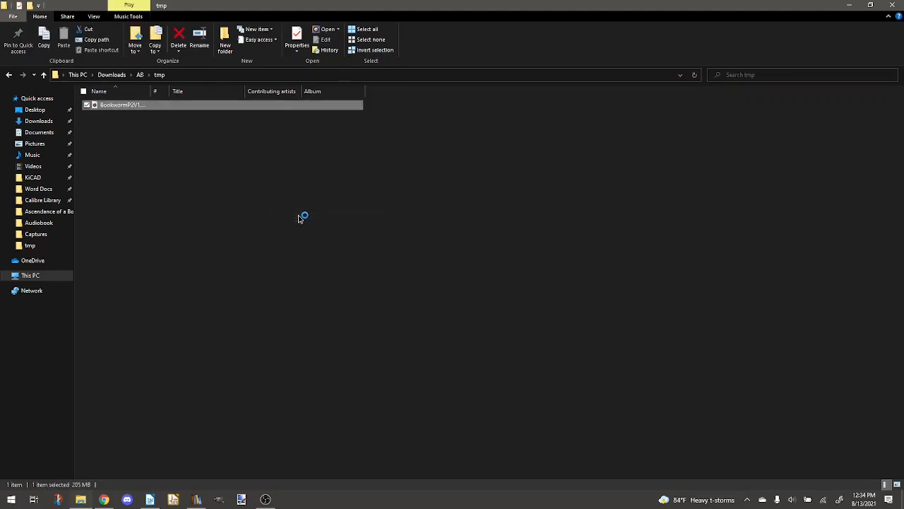